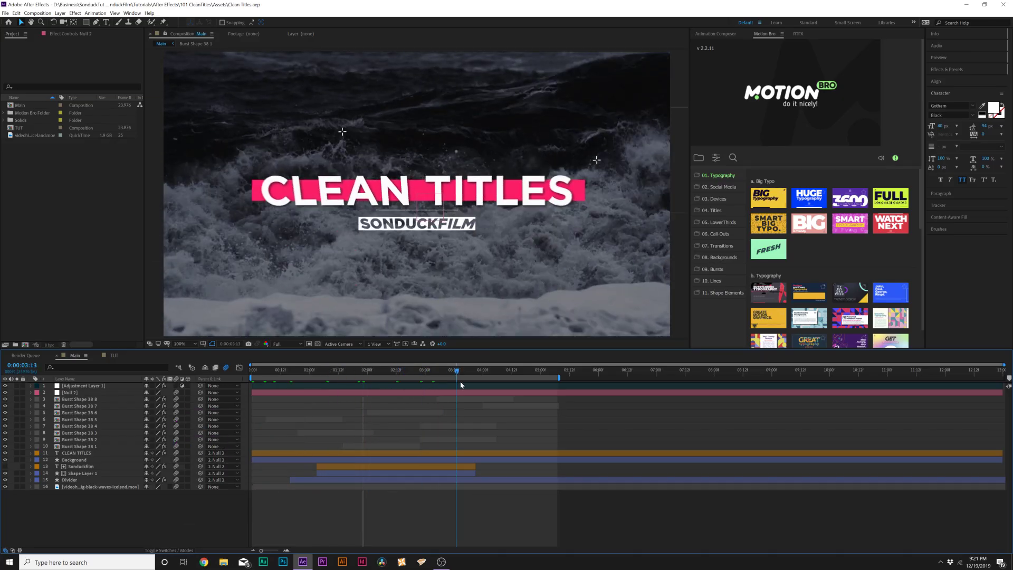
Step: Compare the finished animated title in the Main composition with the starting text layers in the TUT composition
left_click_drag(499, 387, 328, 381)
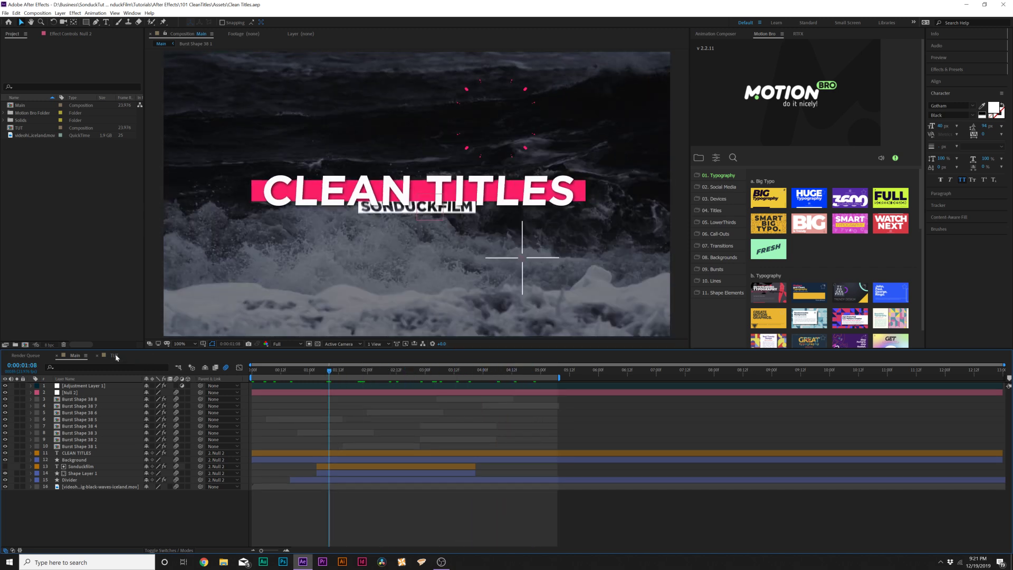
left_click(114, 356)
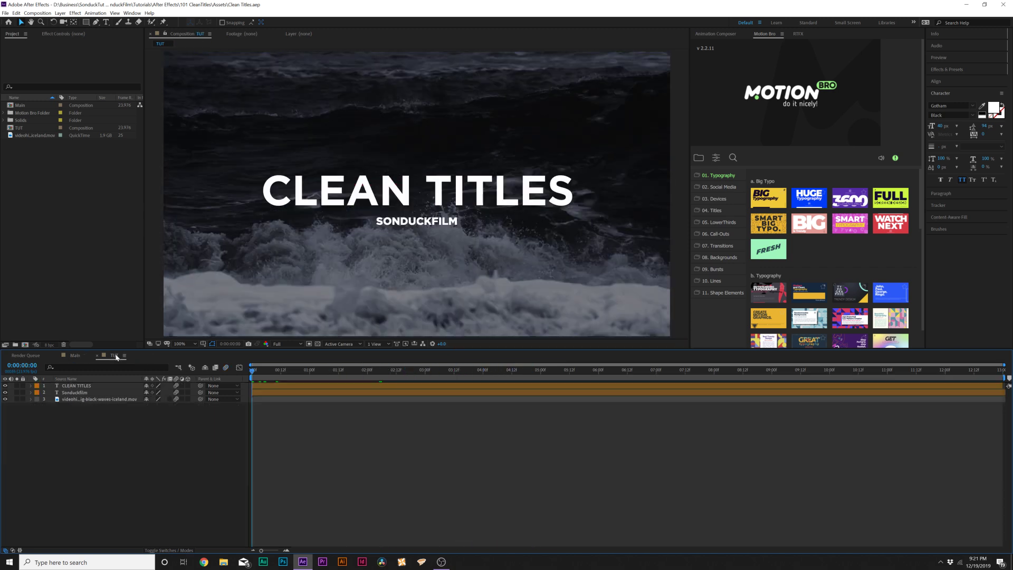
left_click(79, 386)
left_click(78, 393, "shift")
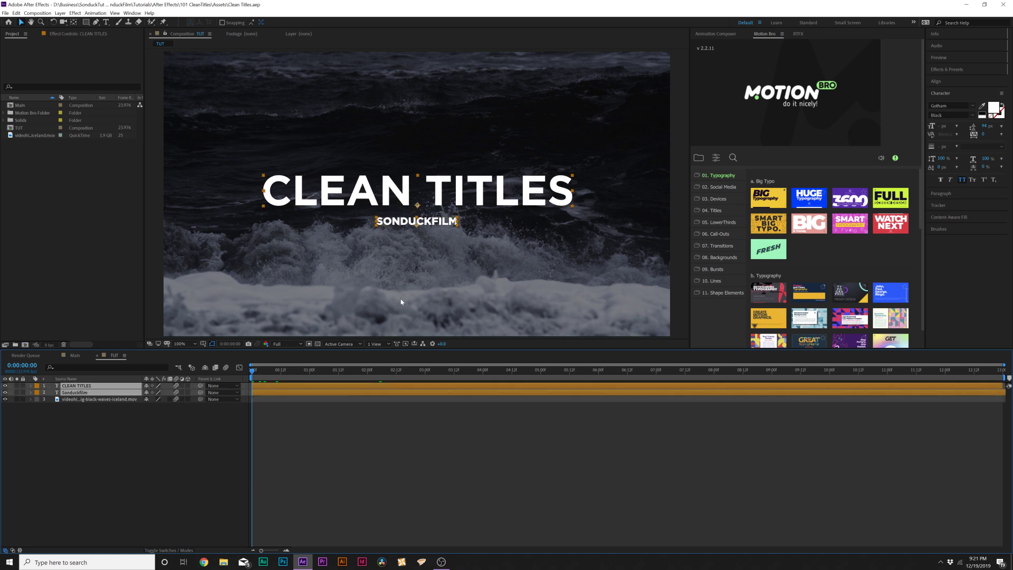
left_click(122, 436)
left_click_drag(251, 371, 174, 375)
left_click(335, 190)
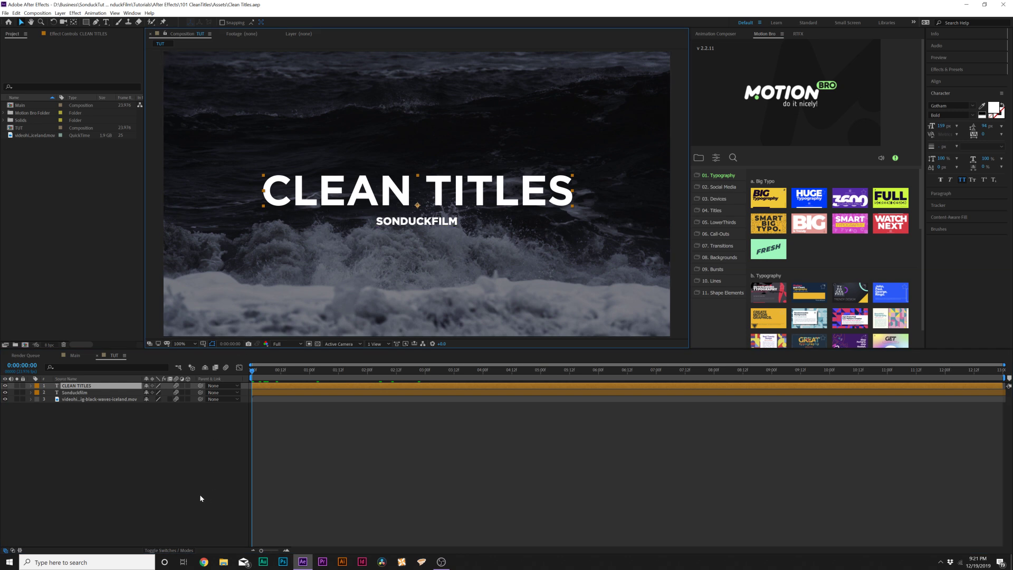
left_click(74, 356)
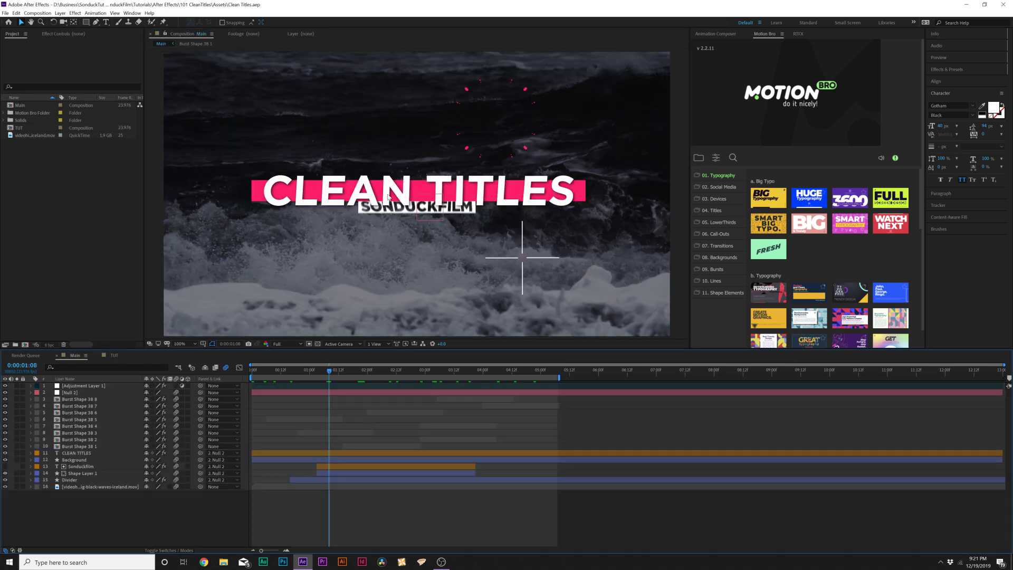
key("space")
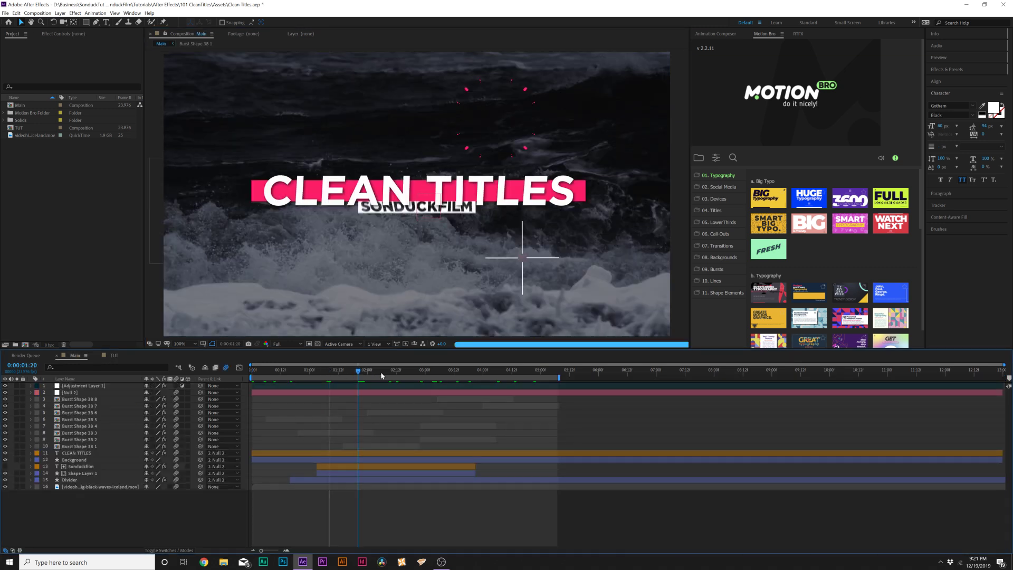
left_click(115, 356)
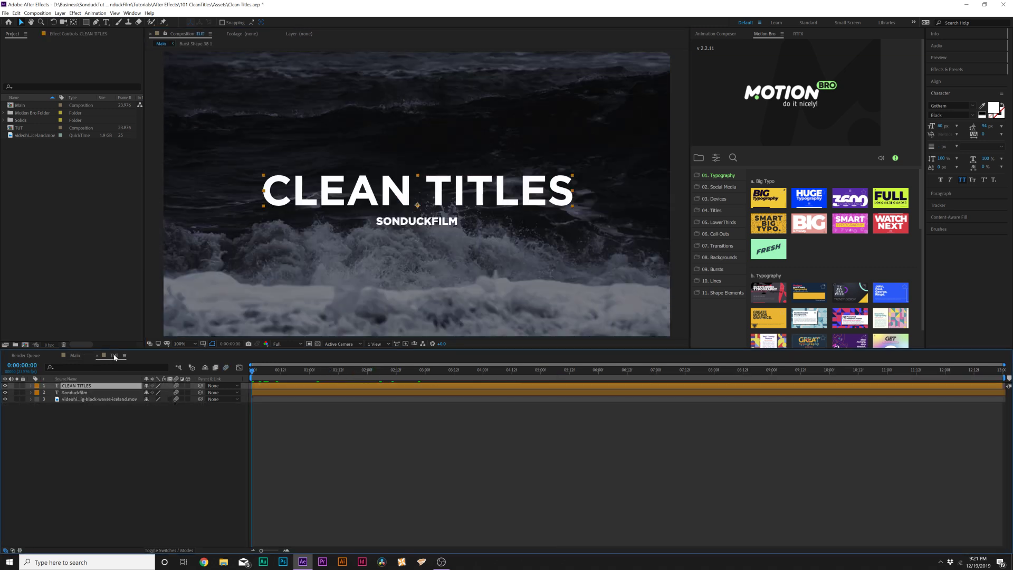
Step: Draw a wide pink-filled rectangle across the CLEAN TITLES text and place its layer below both text layers
left_click(355, 197)
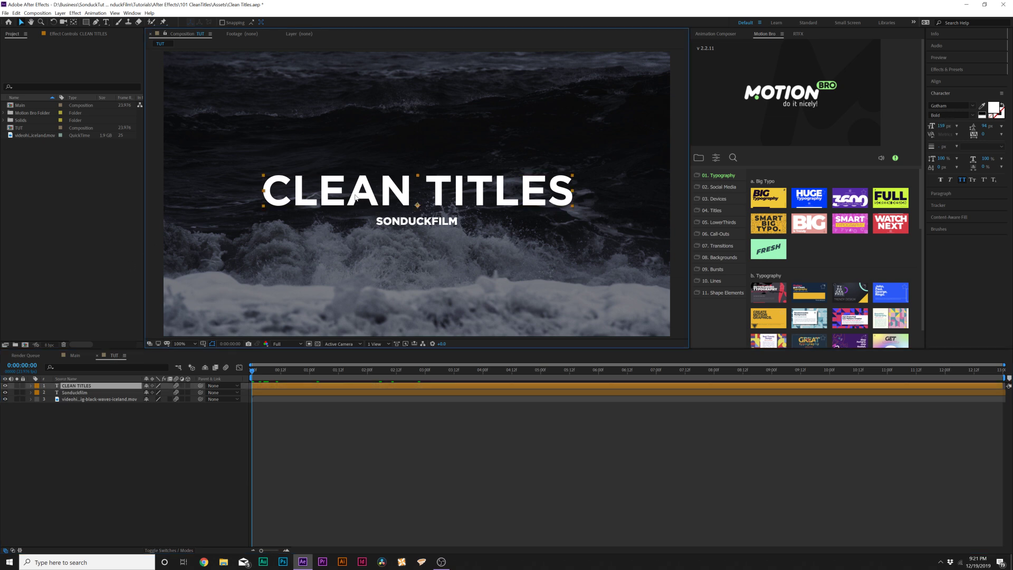
left_click(86, 22)
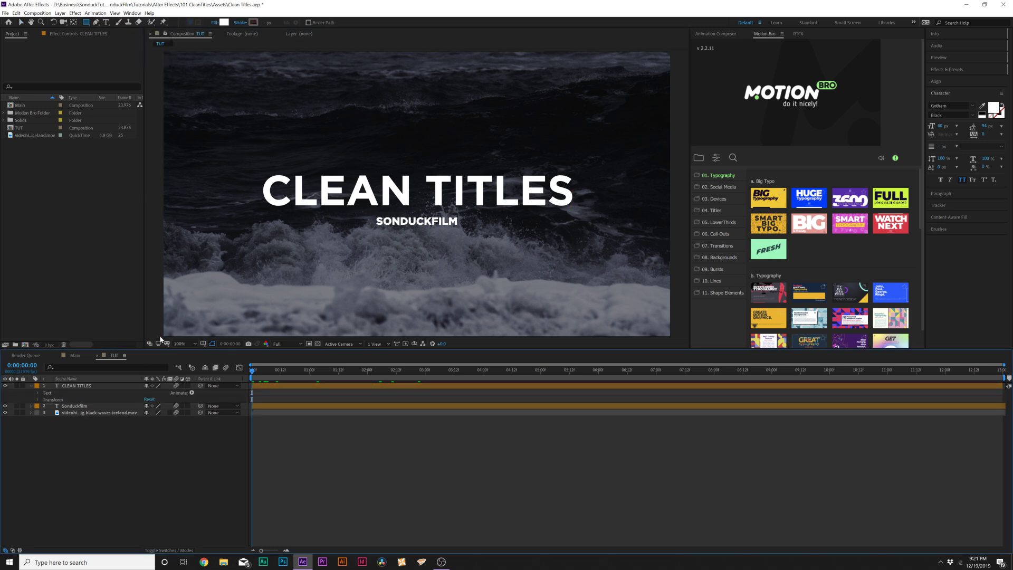
left_click_drag(254, 184, 593, 203)
left_click(225, 22)
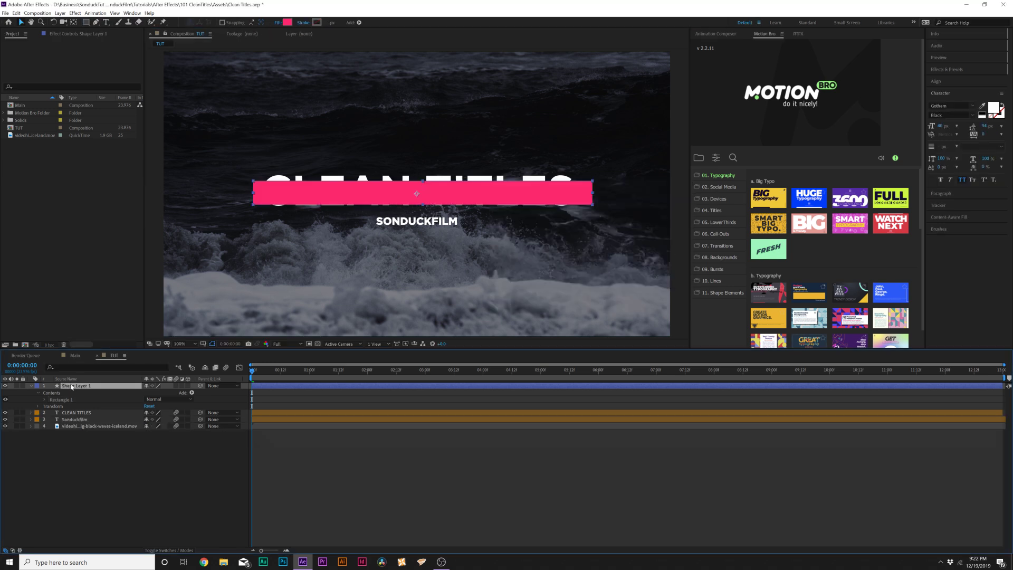
left_click_drag(73, 385, 78, 423)
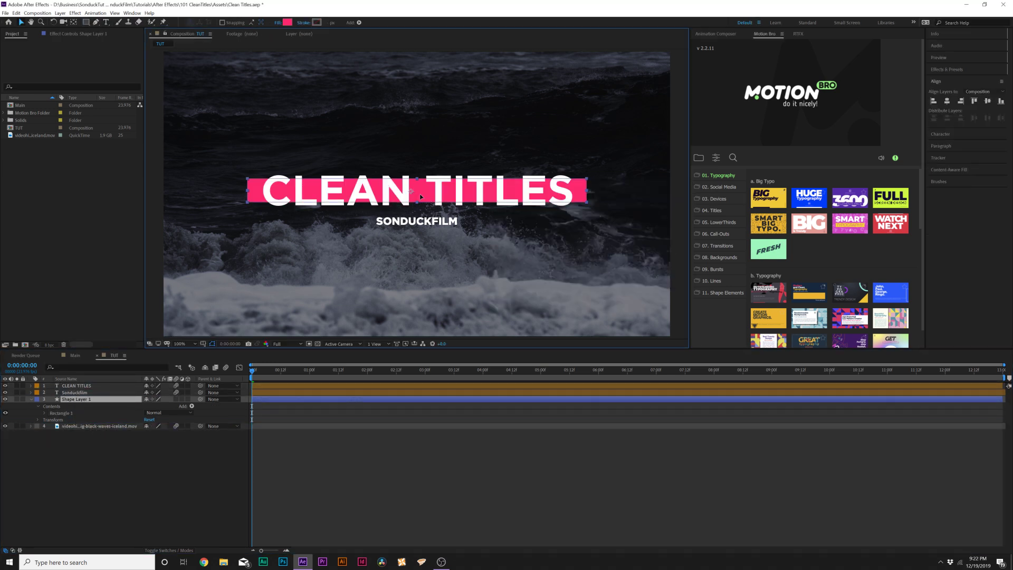
left_click(153, 432)
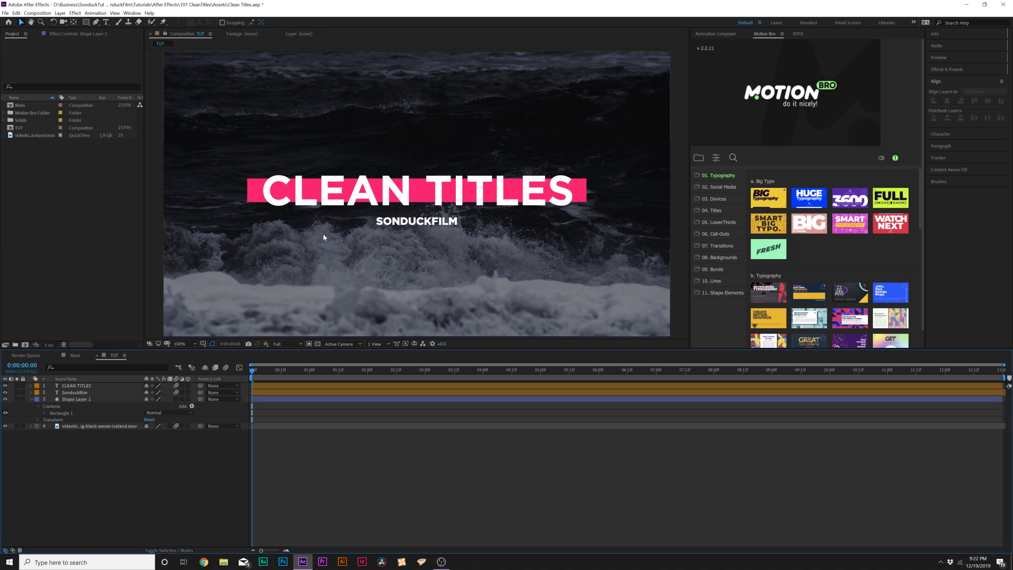
Step: Add a Drop Shadow effect to the CLEAN TITLES layer with a softness of 17
key("period")
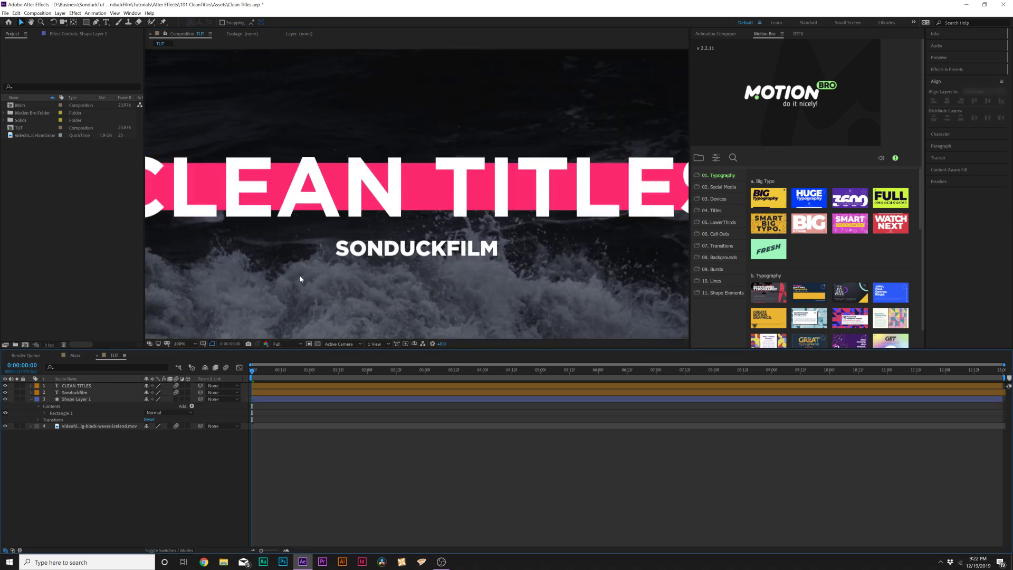
key("comma")
left_click(70, 387)
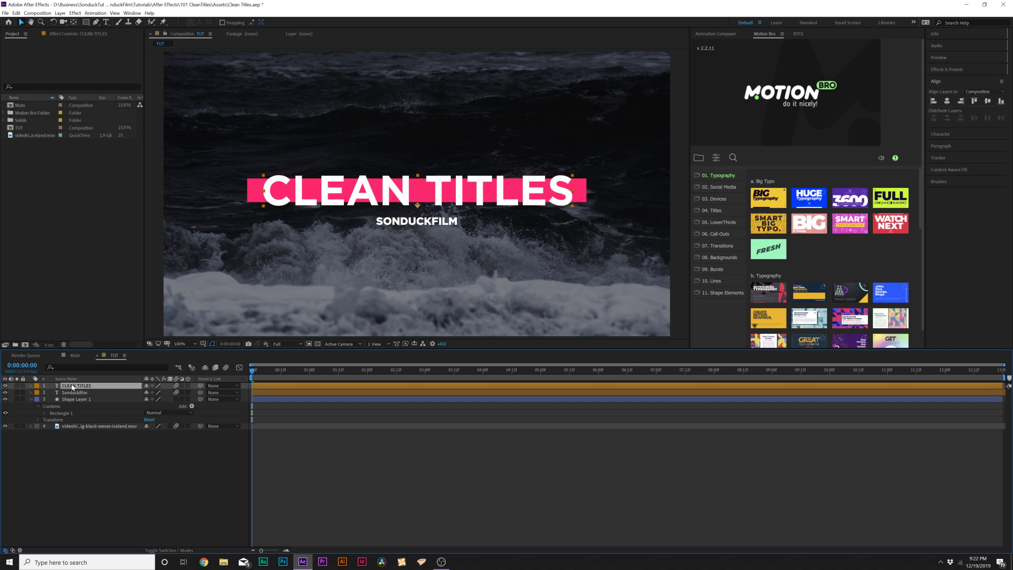
left_click(75, 12)
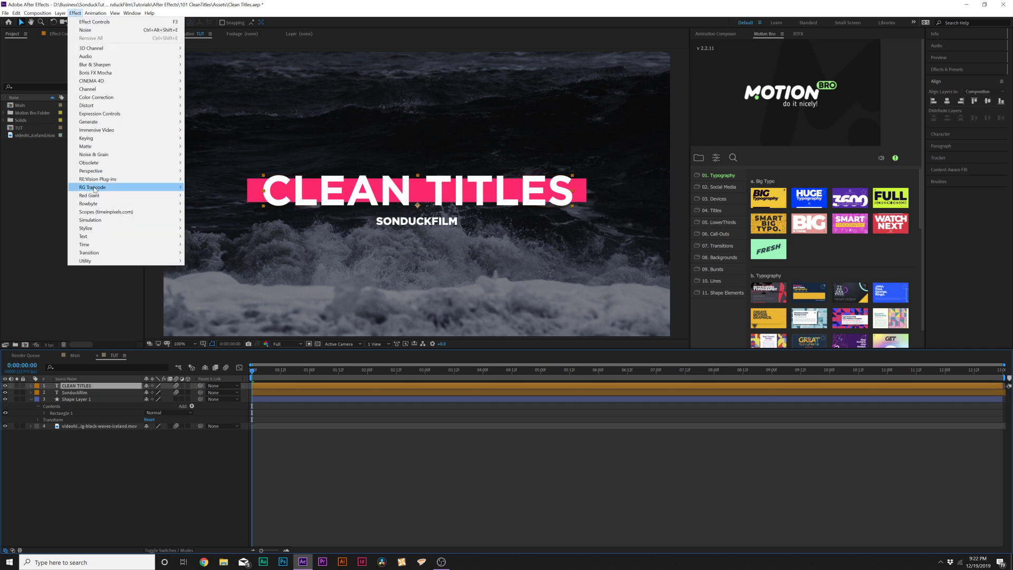
mouse_move(96, 171)
left_click(208, 237)
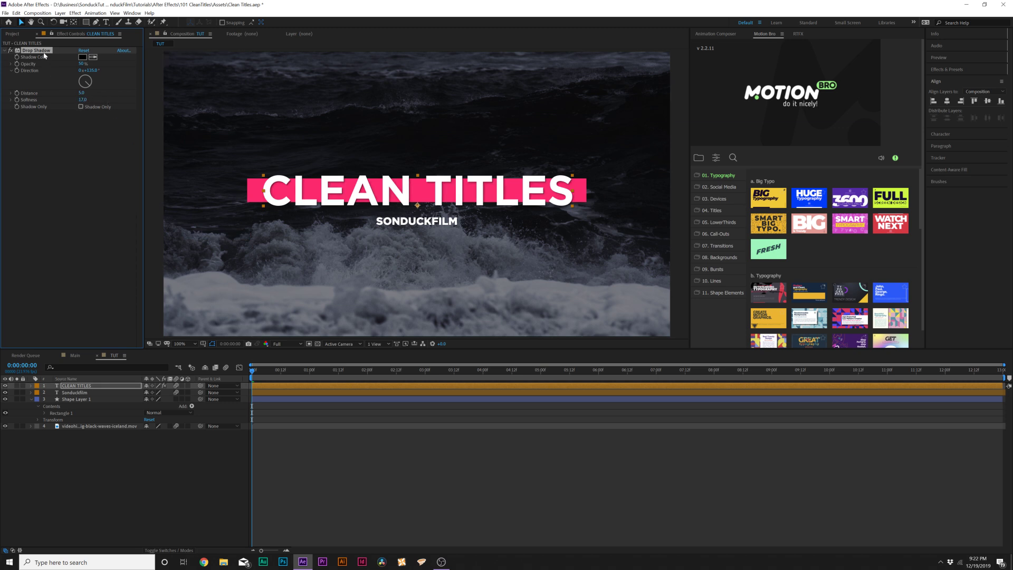
Step: Duplicate the Drop Shadow on CLEAN TITLES and increase the duplicate's softness to about 48
left_click(17, 12)
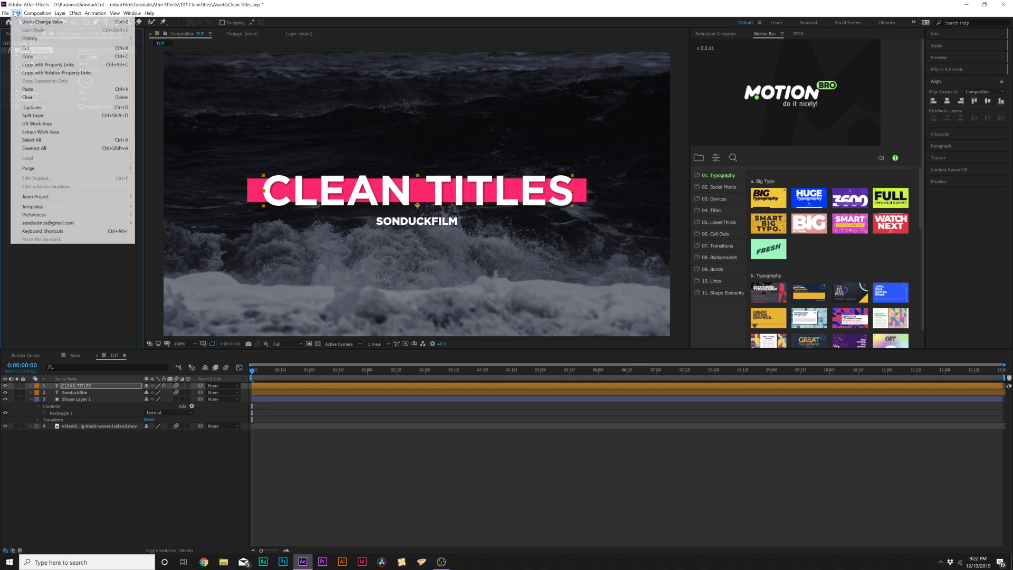
left_click(32, 107)
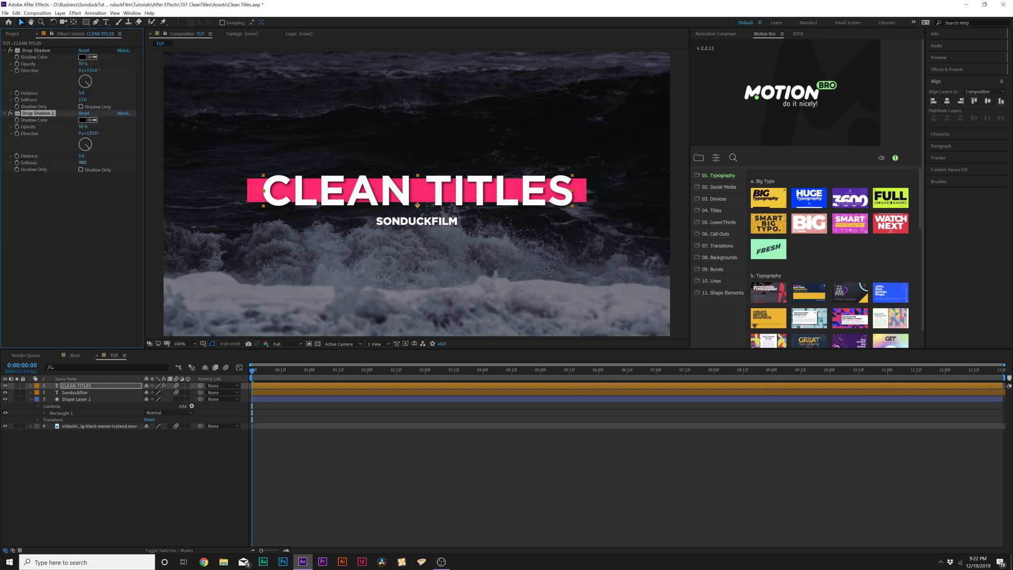
scroll(349, 241, "up", 1)
scroll(333, 221, "down", 1)
left_click(199, 437)
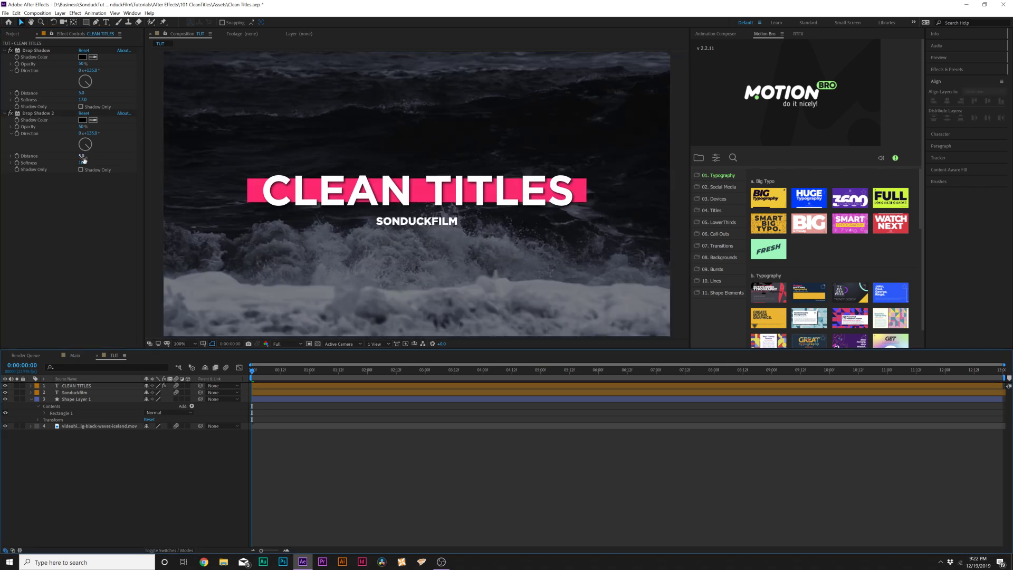
left_click_drag(82, 162, 91, 159)
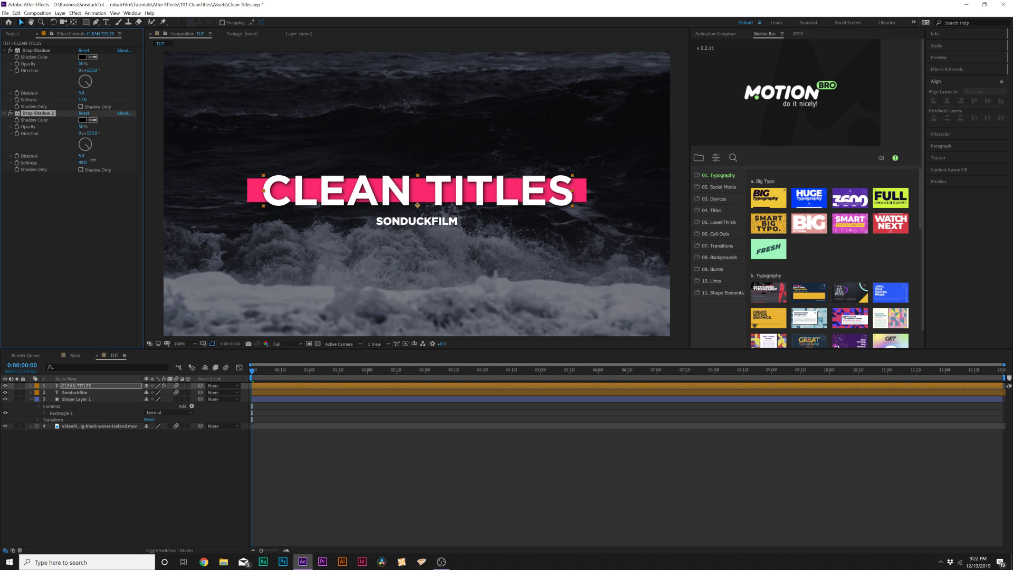
left_click(160, 467)
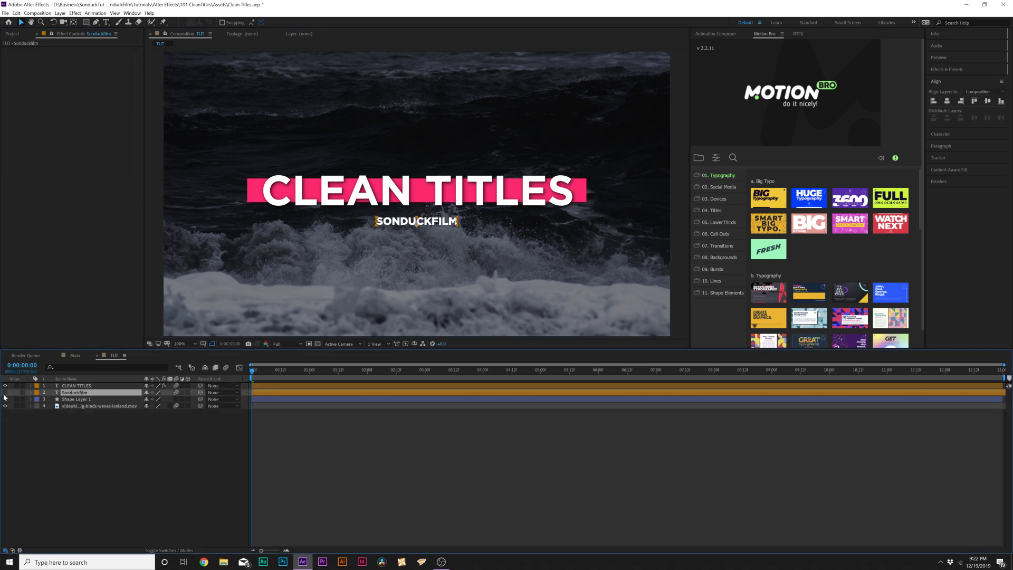
Step: Toggle the Sonduckfilm layer's visibility off and on, and inspect the subtitle up close
left_click(5, 393)
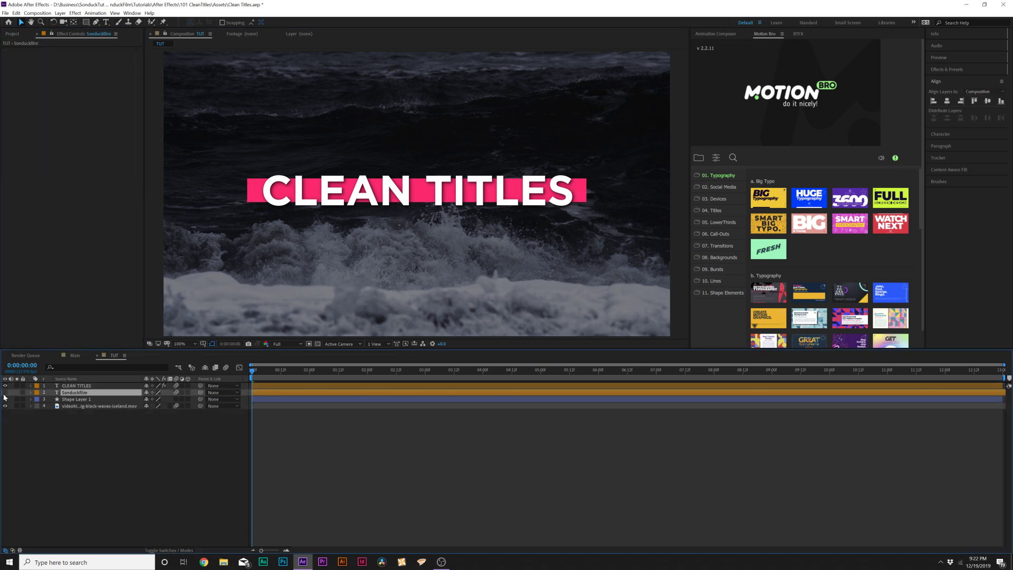
left_click(5, 393)
left_click(135, 435)
key("period")
key("period")
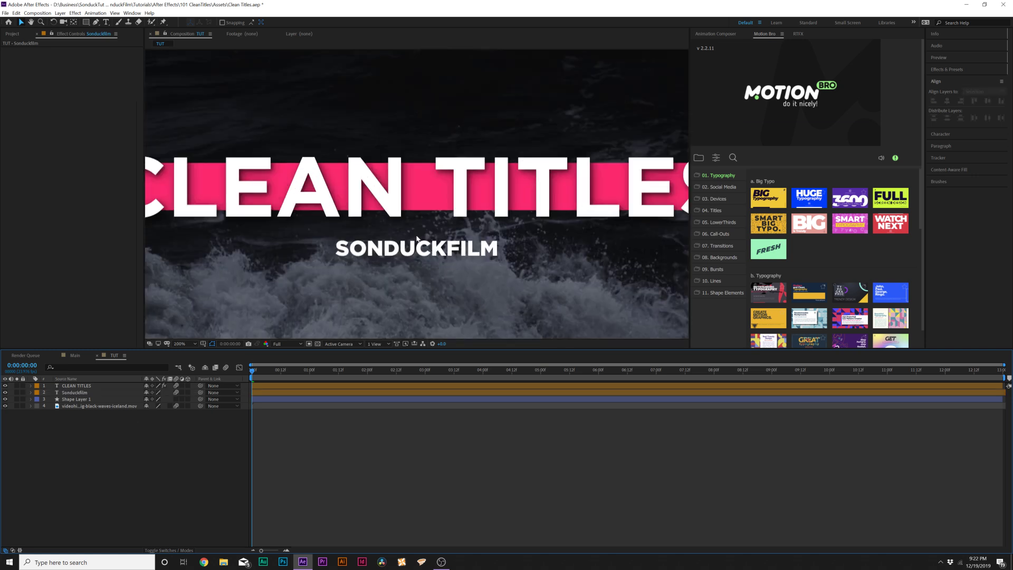
key("comma")
key("comma")
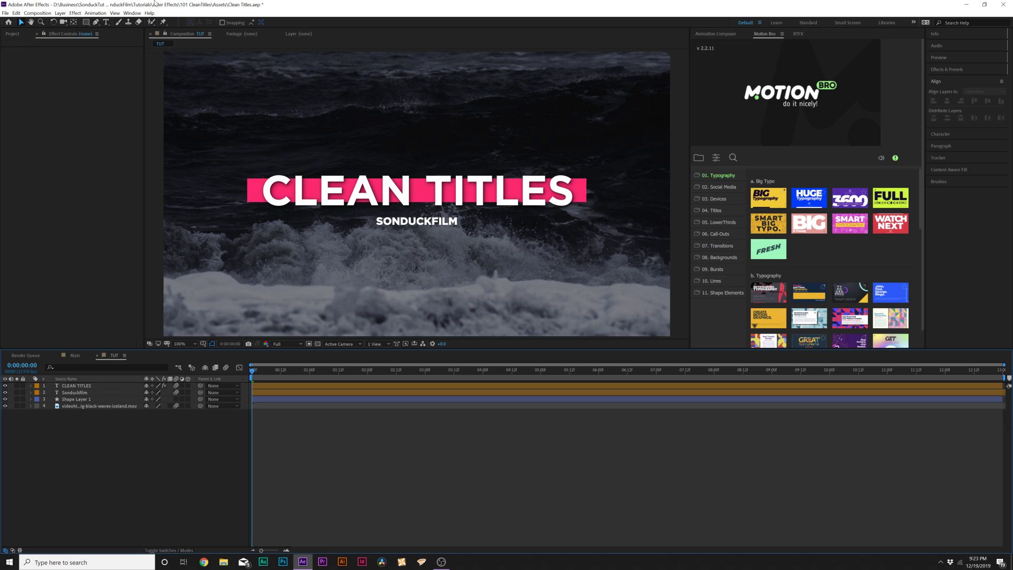
Step: Draw a white (FFFFFF) rectangle over the SONDUCKFILM subtitle on a new shape layer and place it directly below the Sonduckfilm layer
left_click(85, 23)
left_click(122, 23)
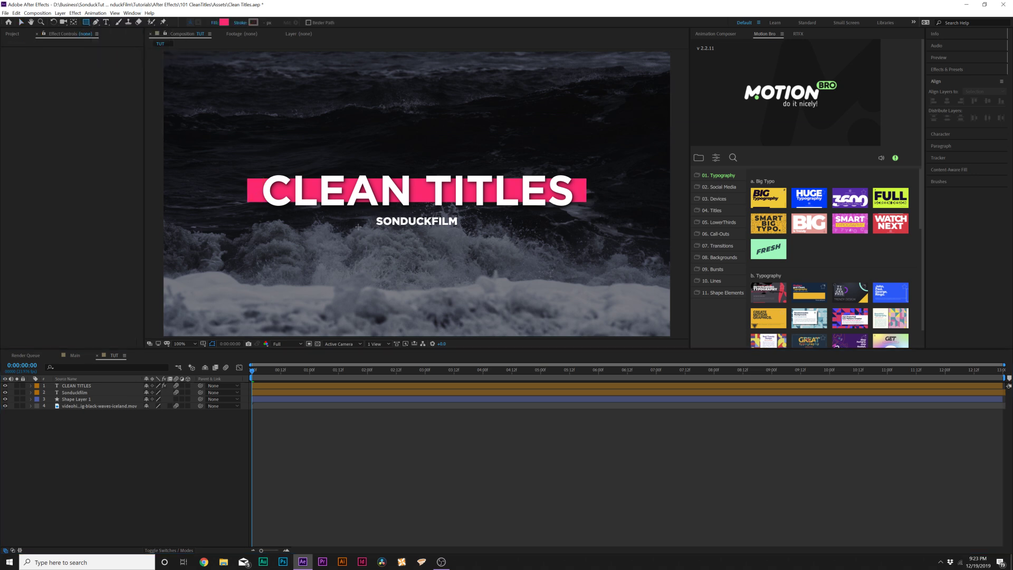
left_click(222, 24)
left_click_drag(507, 212, 476, 178)
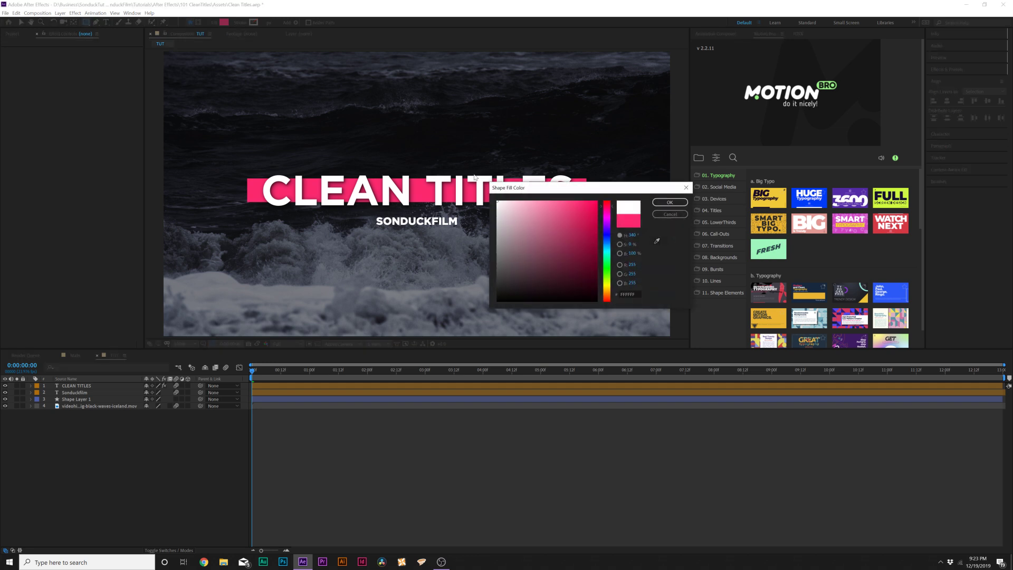
left_click(670, 203)
scroll(414, 230, "up", 1)
left_click_drag(324, 235, 517, 263)
left_click(73, 385)
left_click_drag(73, 385, 76, 425)
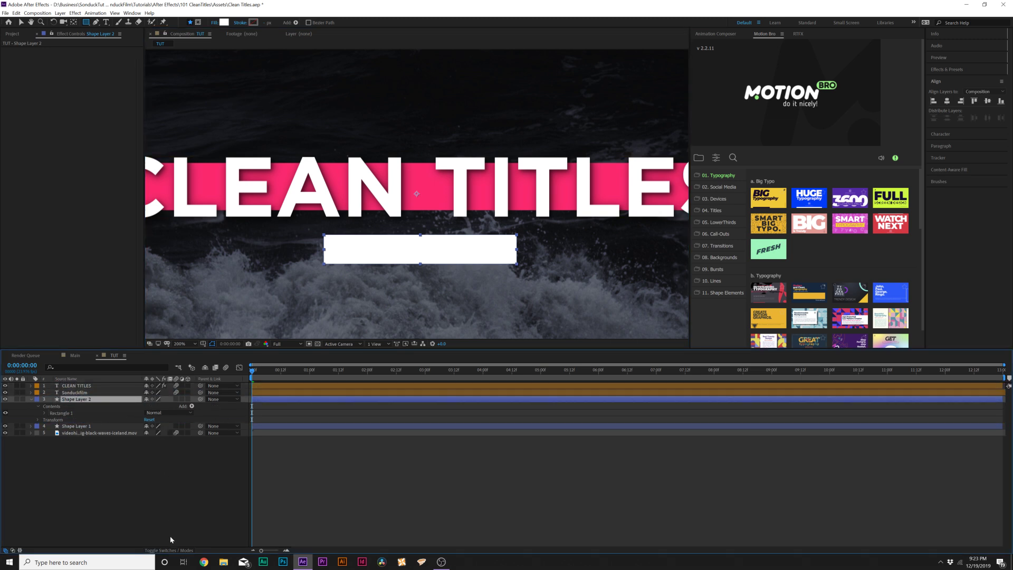
Step: Set the white rectangle layer's track matte to Alpha Inverted so the Sonduckfilm text cuts through it
left_click(156, 549)
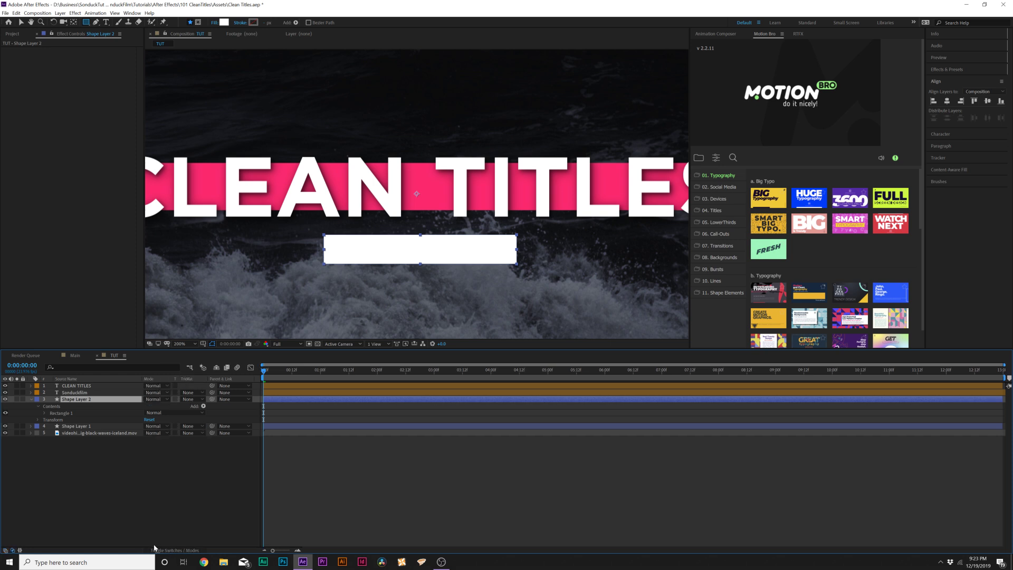
left_click(191, 399)
left_click(206, 426)
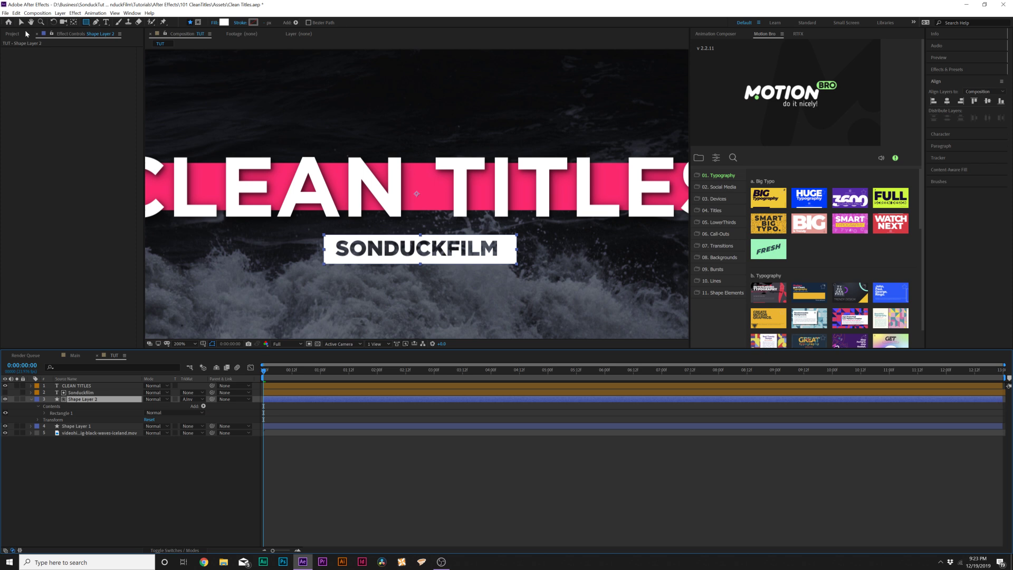
Step: Center the white rectangle layer's anchor point and shrink the box to fit more closely around the SONDUCKFILM text
scroll(392, 252, "up", 1)
key("v")
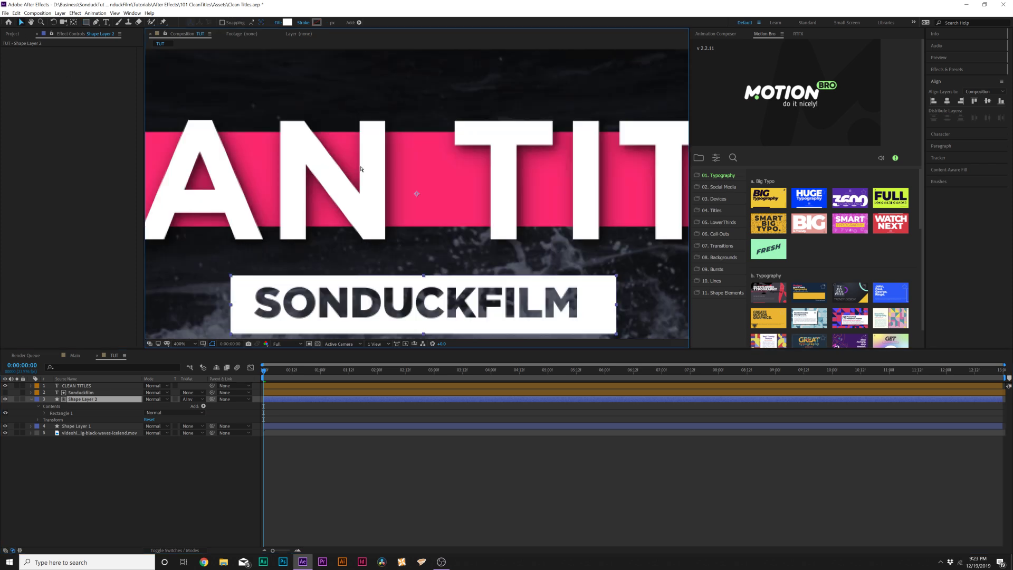
left_click(74, 22)
key("ctrl+alt+Home")
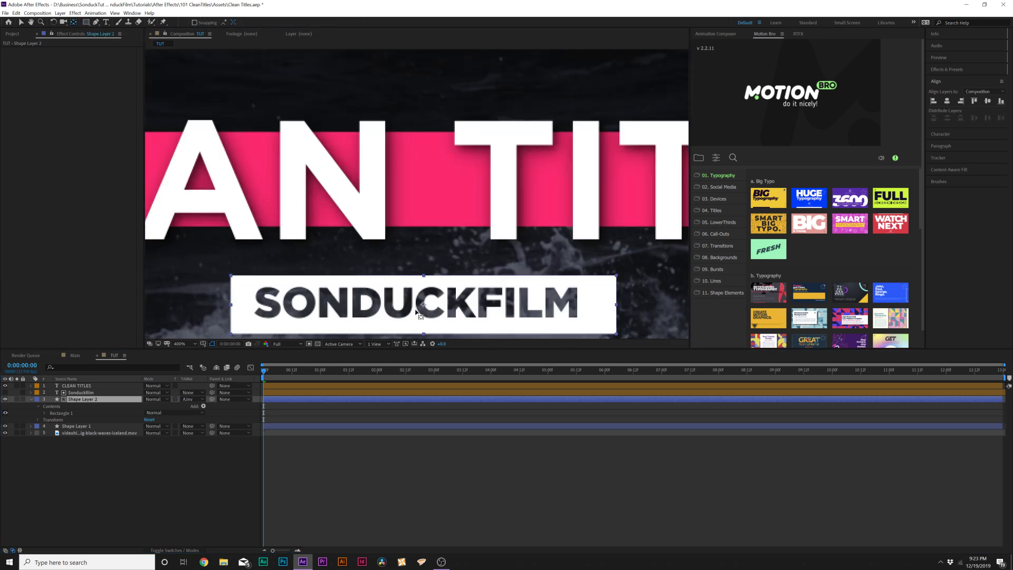
left_click(21, 23)
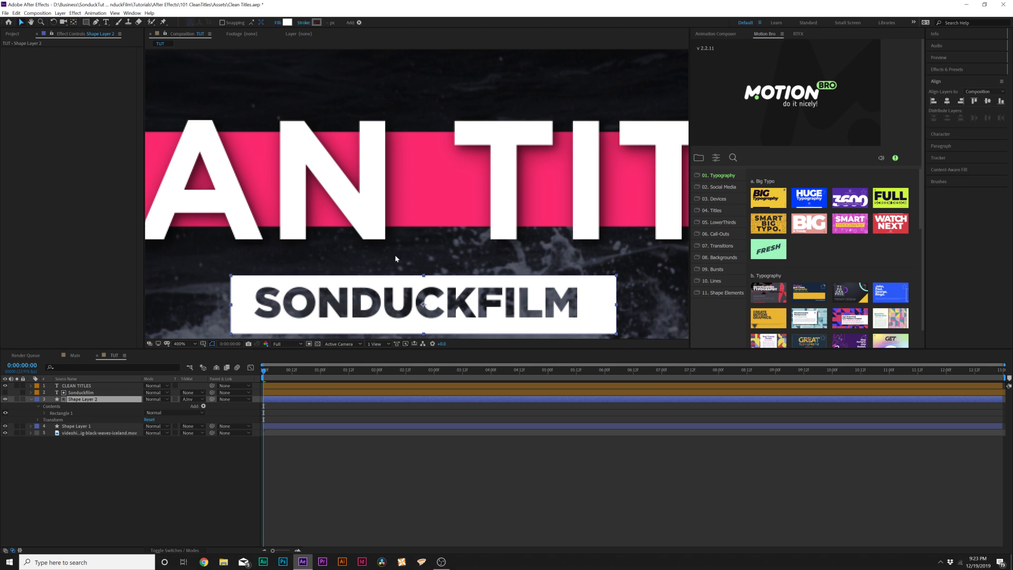
left_click_drag(424, 276, 424, 281)
left_click_drag(619, 308, 590, 307)
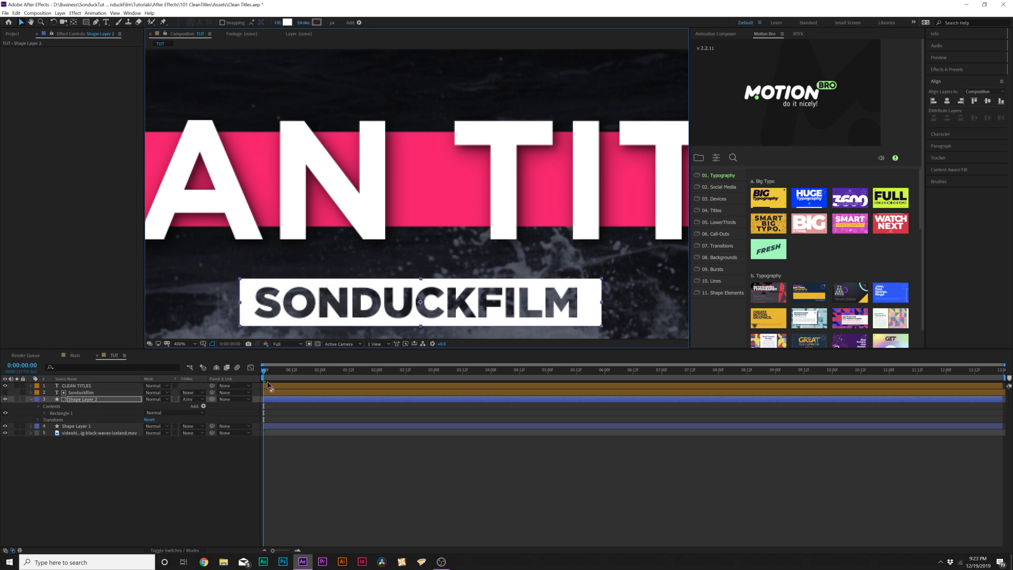
Step: Align the Sonduckfilm text and the white box to each other's horizontal and vertical centers
left_click(80, 393, "ctrl")
left_click(947, 101)
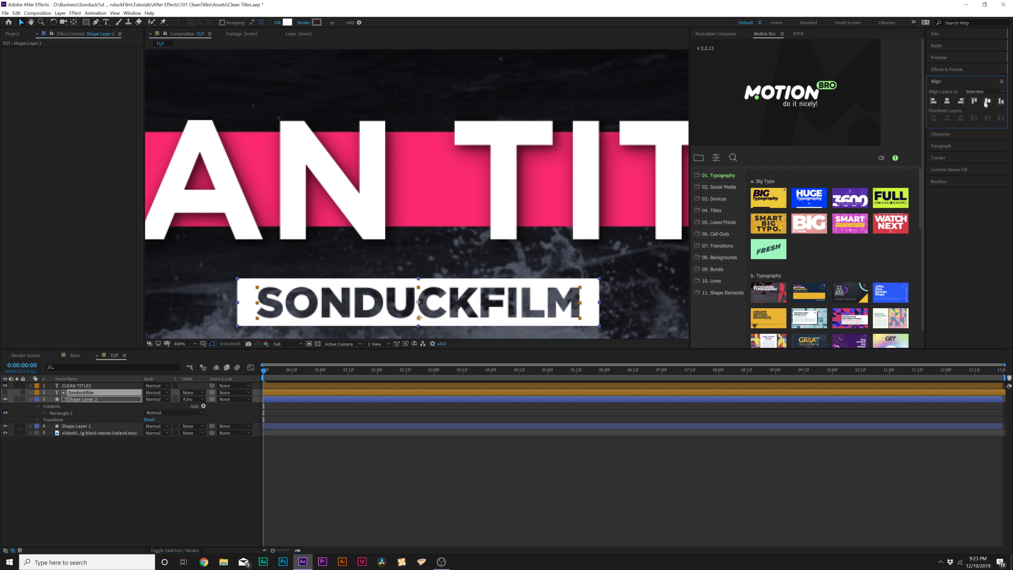
left_click(986, 101)
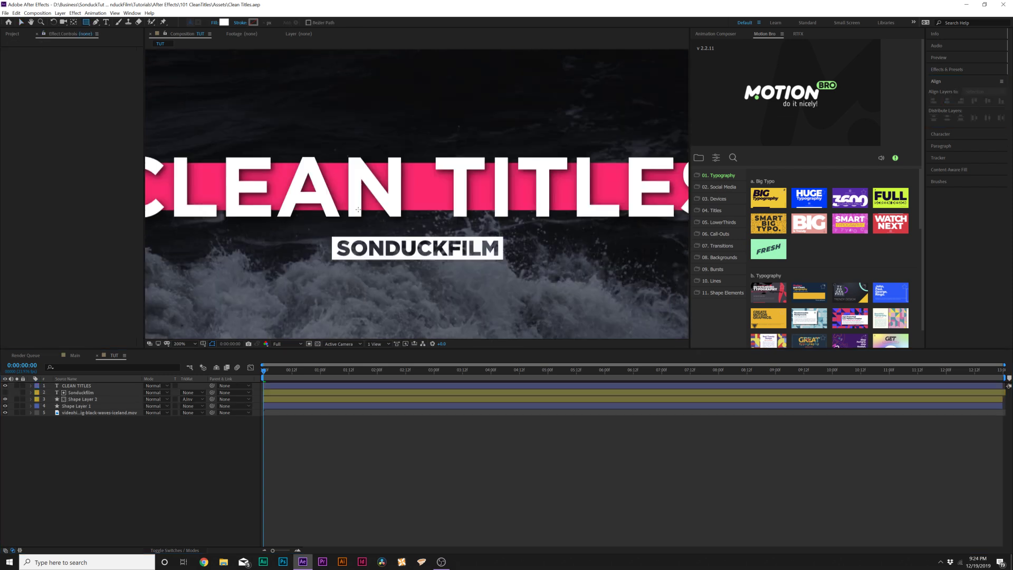
Step: Draw a thin white rectangle as a divider line between the CLEAN TITLES text and the subtitle box
scroll(358, 210, "down", 1)
scroll(342, 224, "up", 1)
scroll(349, 228, "up", 1)
left_click_drag(250, 259, 586, 261)
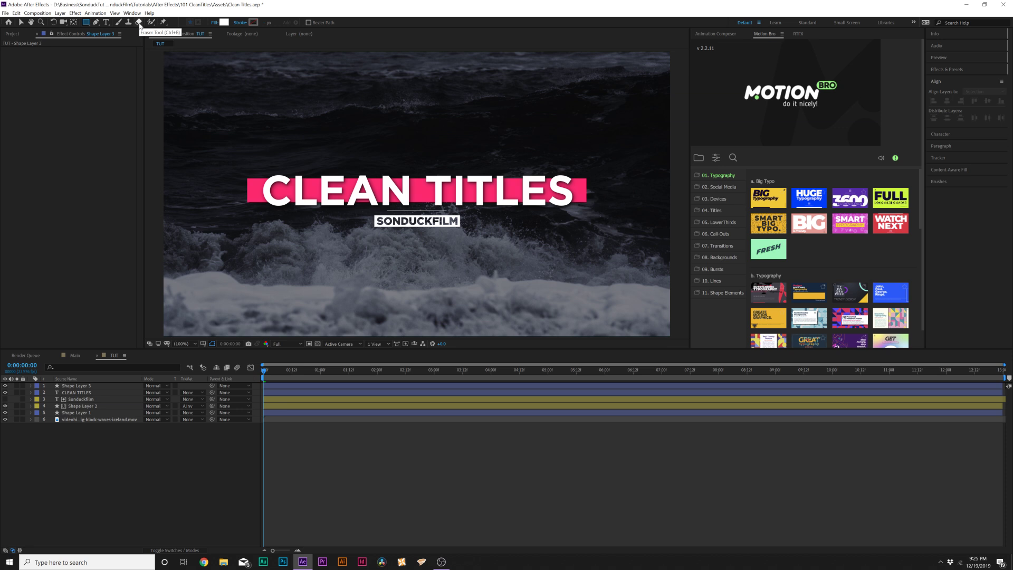
left_click(20, 22)
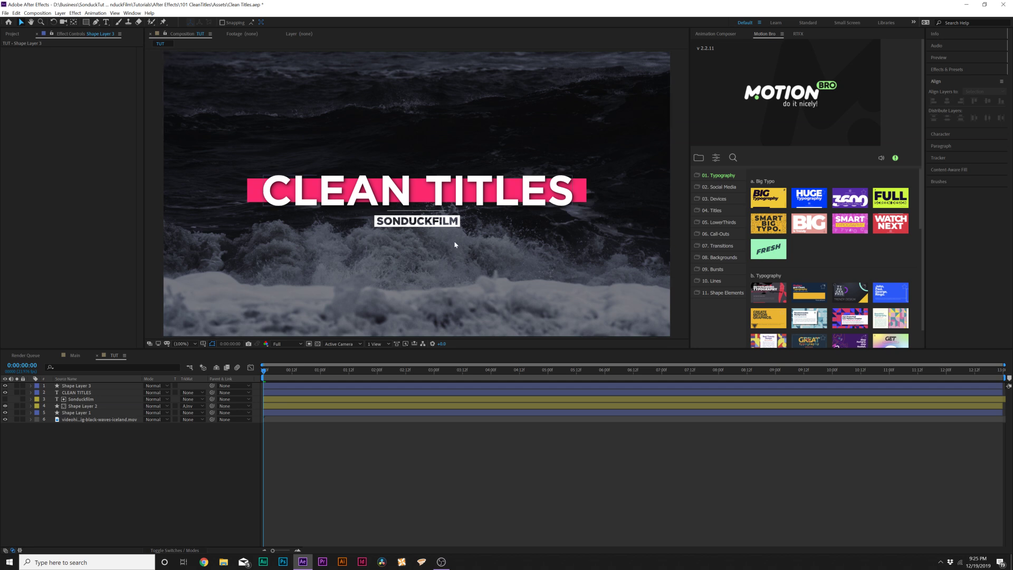
left_click(253, 189)
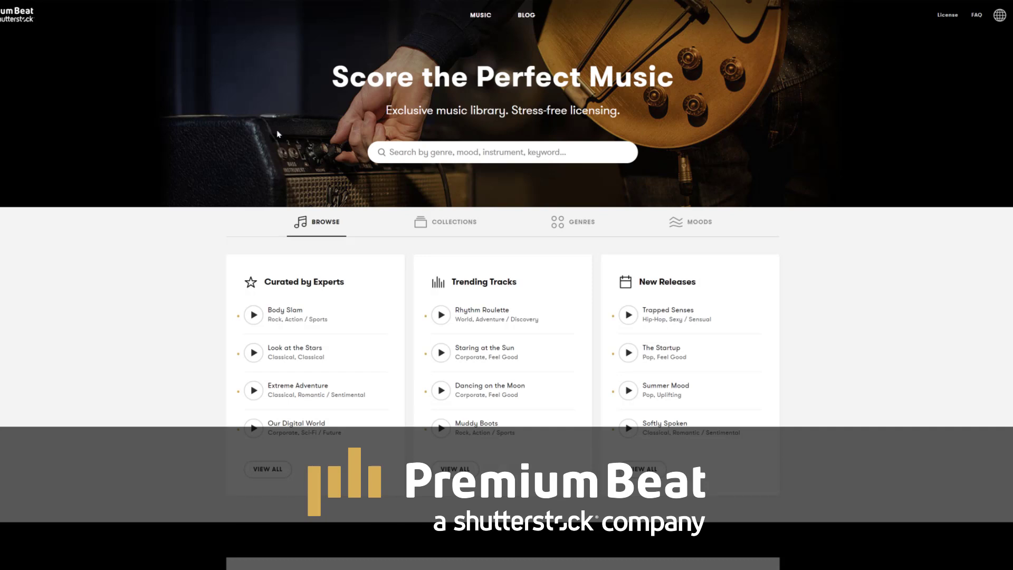
Step: Switch to the PremiumBeat website, play the track Positive Ideas and browse the royalty-free music list
scroll(278, 134, "down", 5)
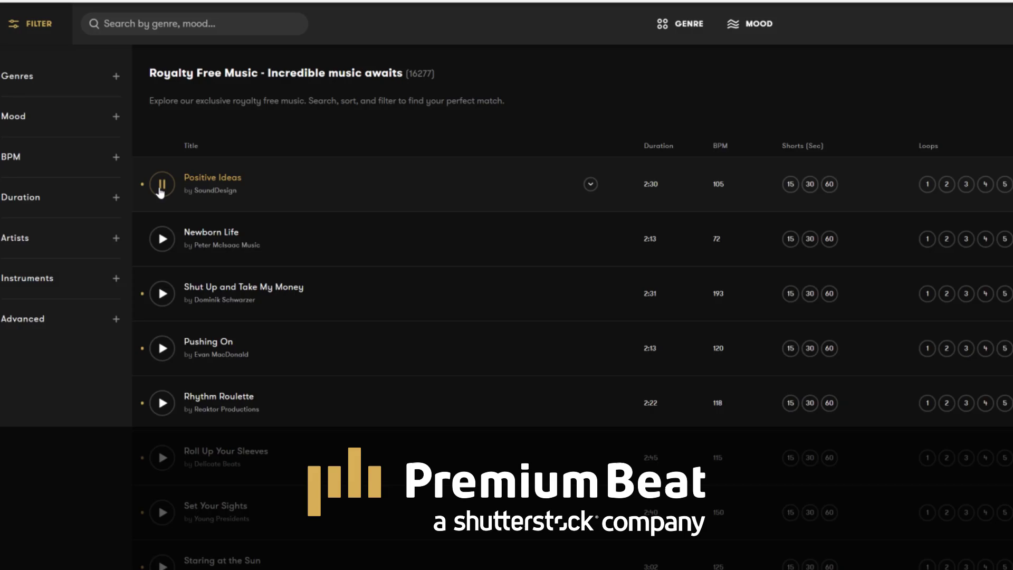
left_click(162, 183)
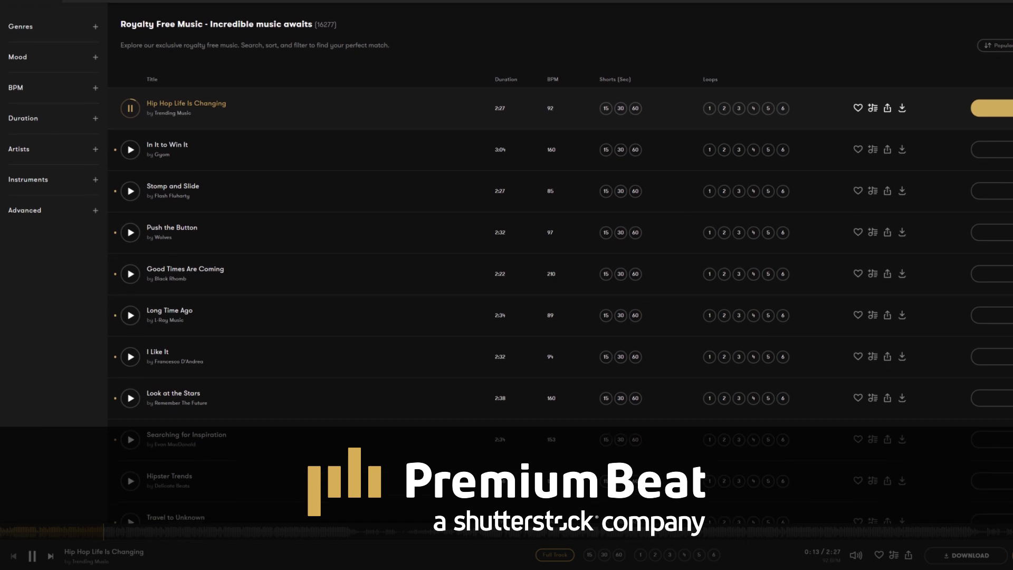
scroll(507, 263, "down", 2)
scroll(560, 263, "down", 5)
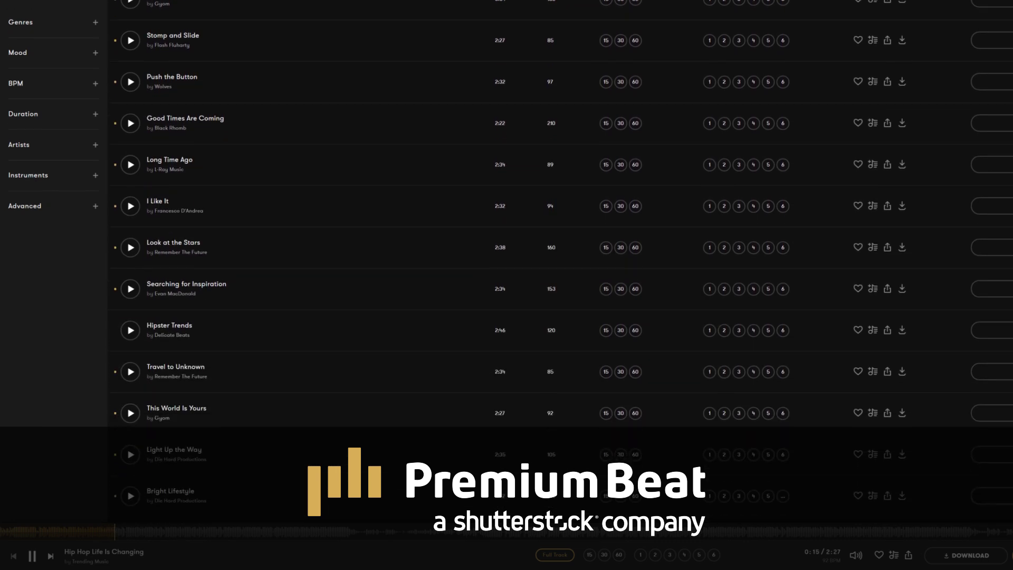
scroll(561, 264, "down", 1)
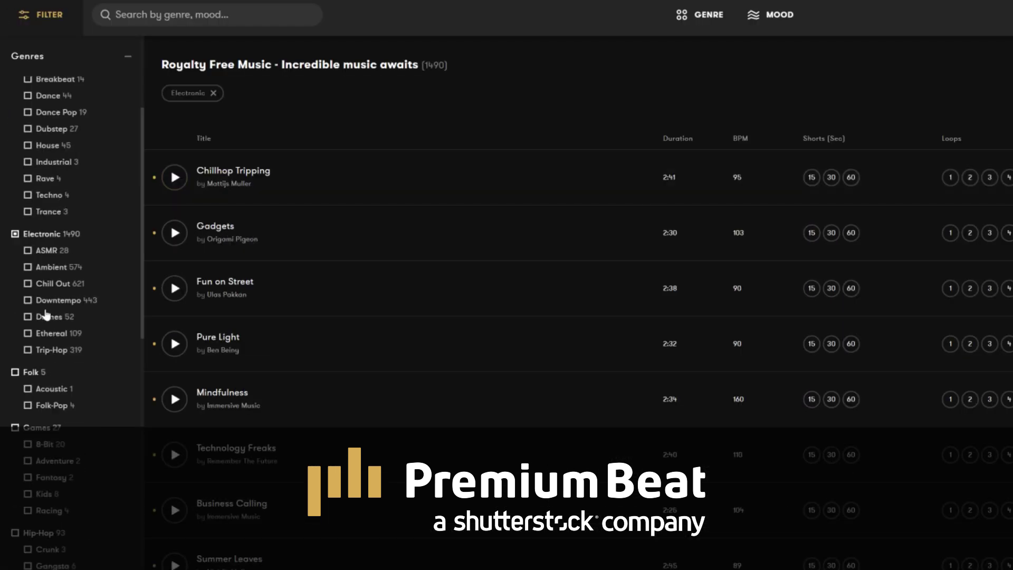
scroll(53, 311, "down", 10)
Step: Narrow the Electronic music list to the Action / Sports mood and adjust the BPM range filter
left_click(82, 543)
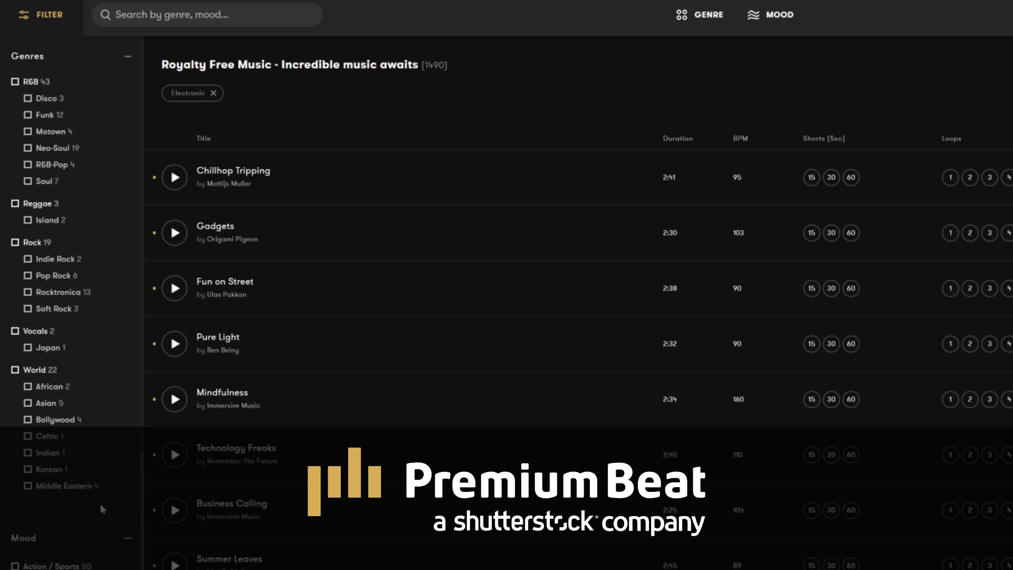
scroll(91, 464, "down", 10)
scroll(55, 262, "up", 3)
left_click(52, 225)
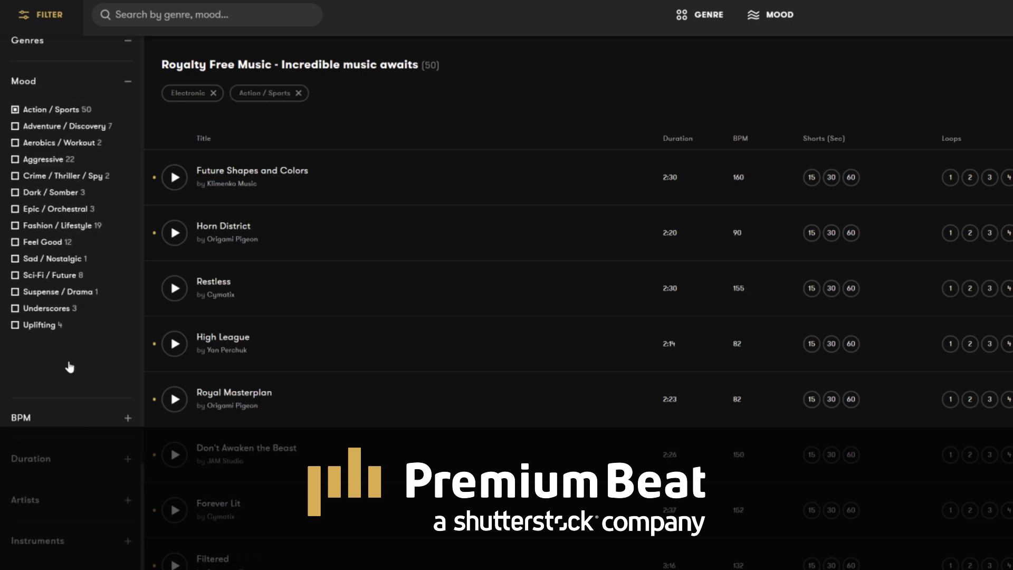
left_click(74, 418)
left_click_drag(129, 402, 93, 403)
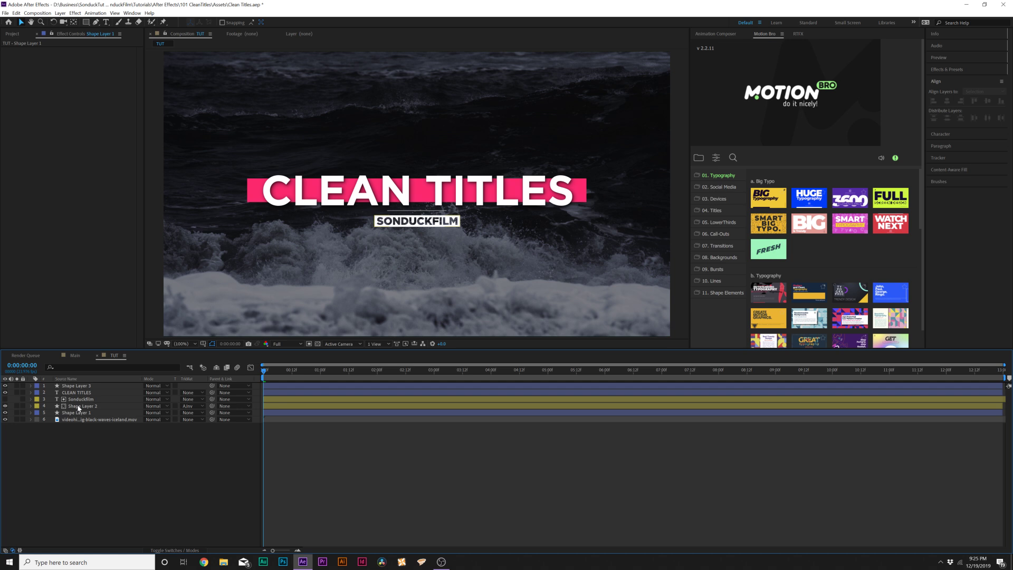
Step: Add Size and Position keyframes to the pink bar's Rectangle Path 1 and shift both to just past the 1:12 mark
left_click(244, 211)
left_click(73, 415)
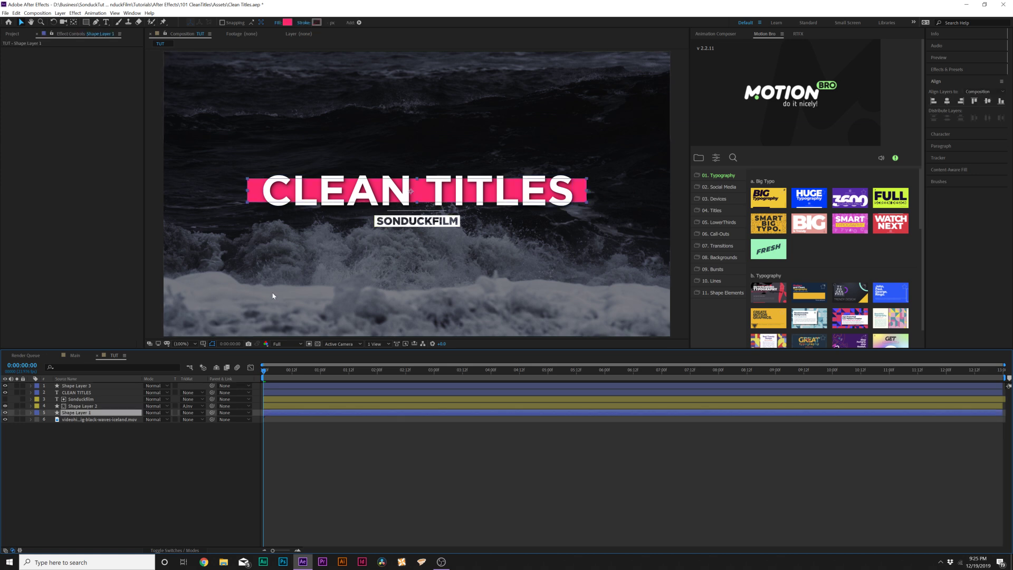
left_click(31, 413)
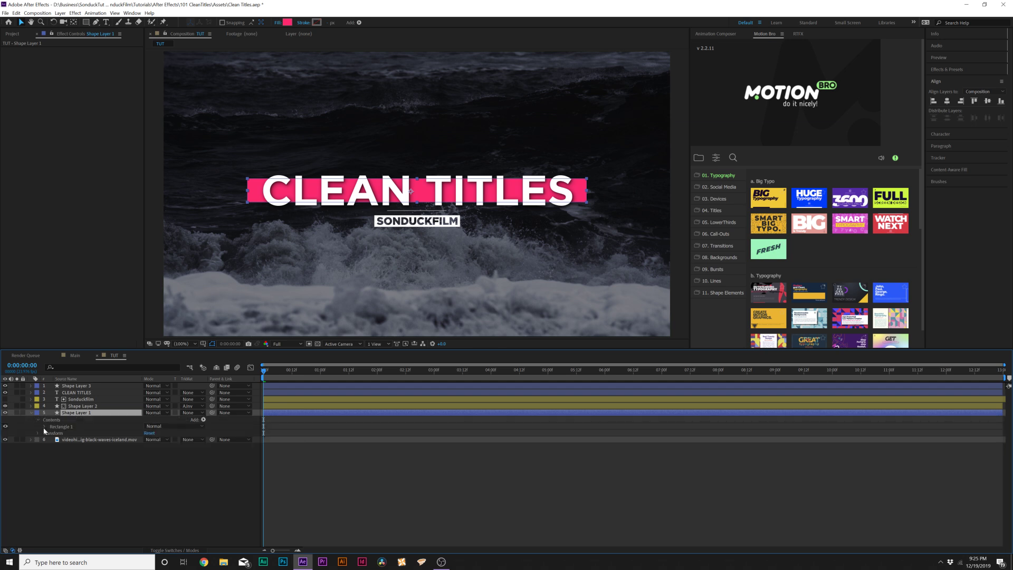
left_click(45, 427)
left_click(50, 432)
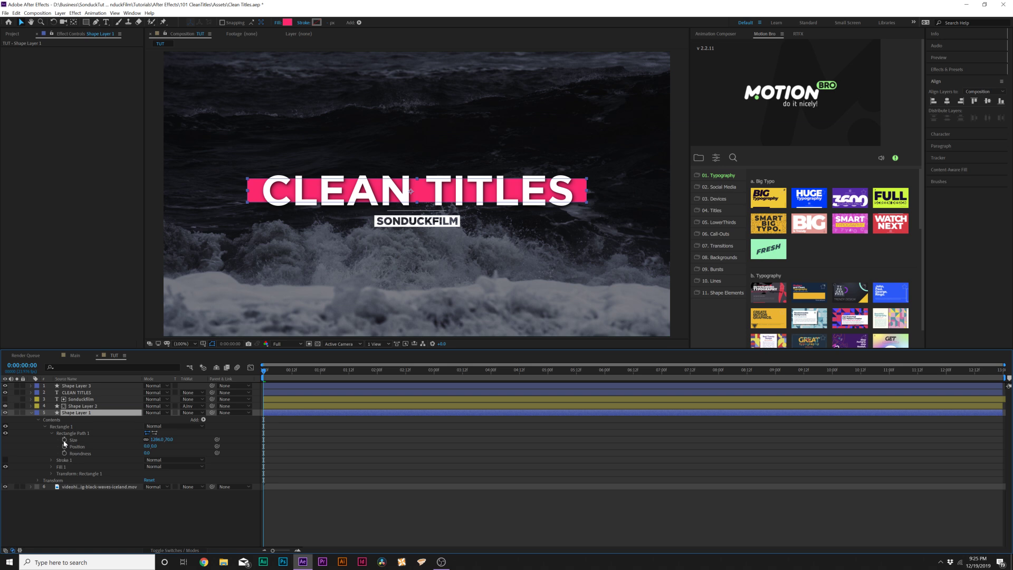
left_click_drag(64, 440, 64, 445)
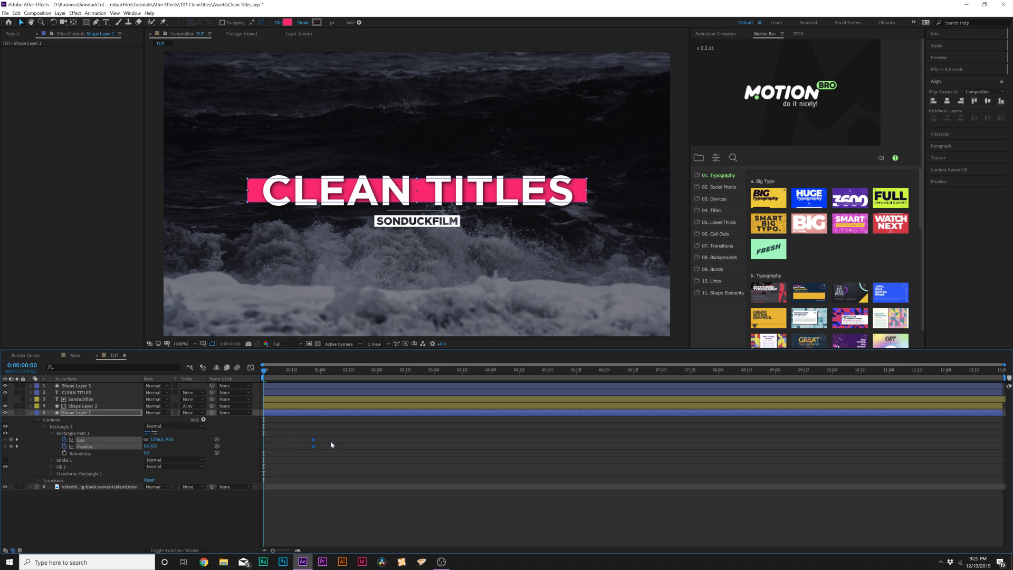
left_click_drag(331, 444, 381, 444)
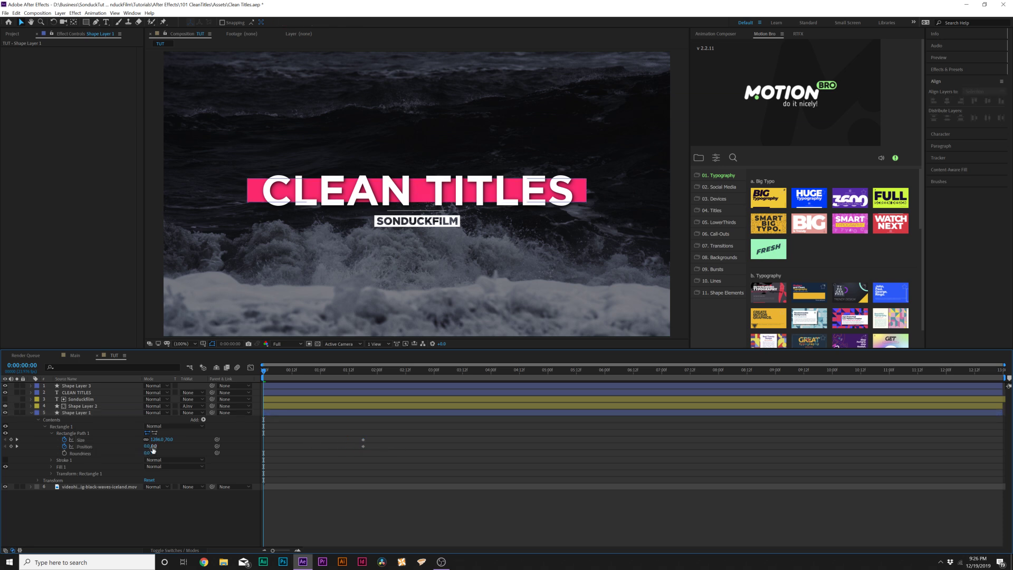
Step: At the first frame, set the pink bar's path vertical position to about 86 and its height to 0, and scrub through the growth
left_click_drag(154, 446, 188, 451)
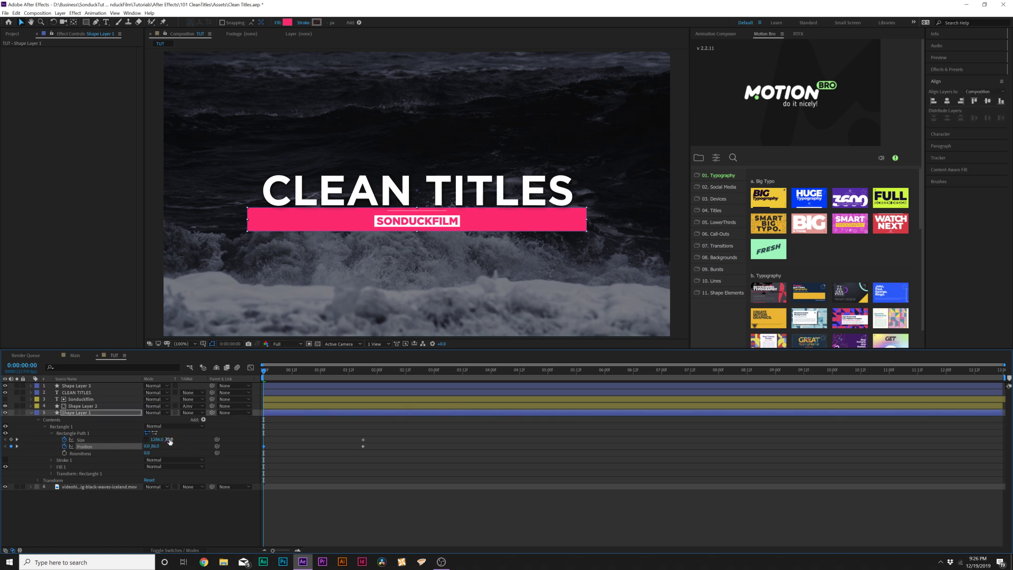
left_click(170, 439)
left_click(191, 440)
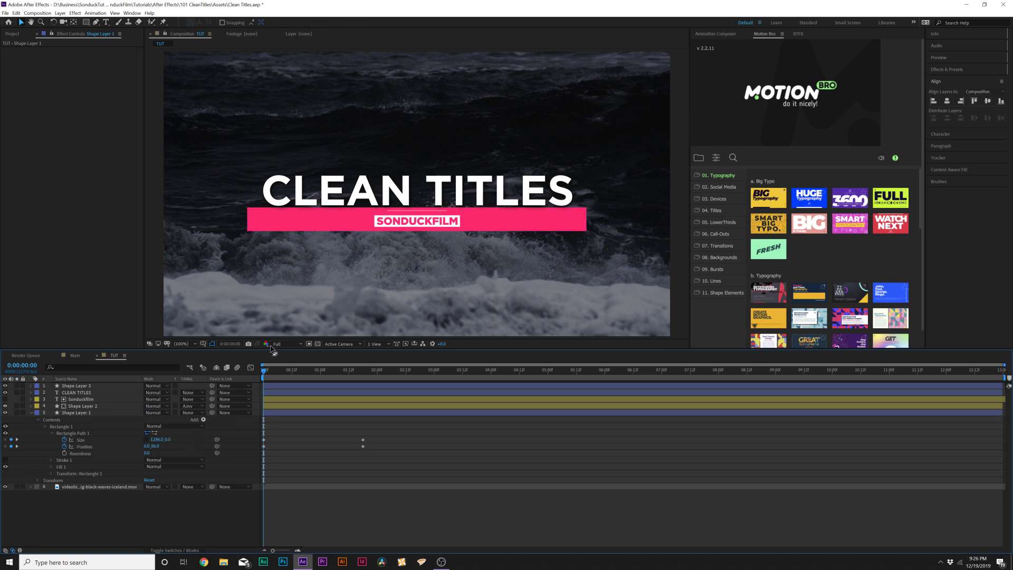
left_click_drag(264, 371, 311, 379)
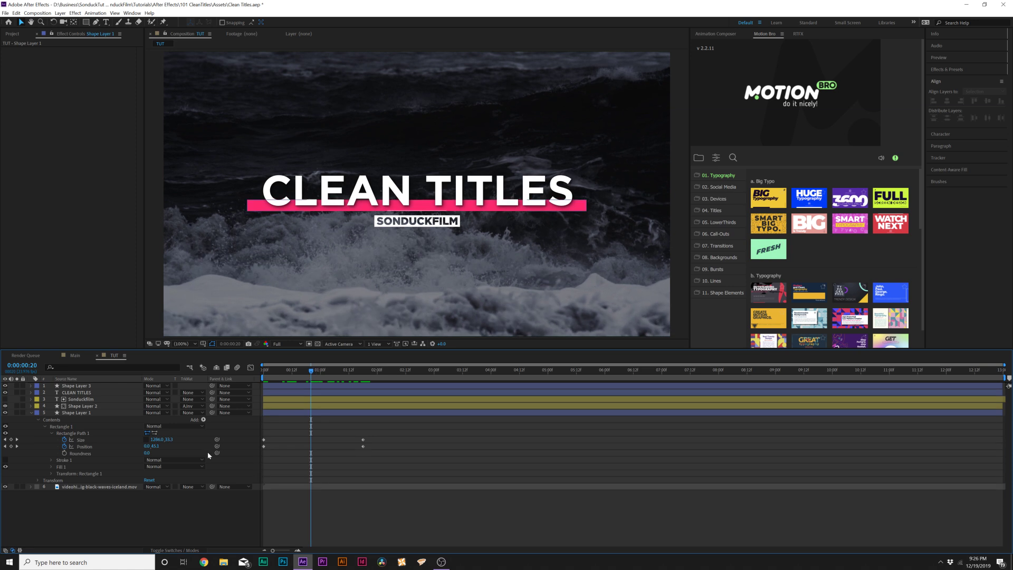
Step: Keyframe the bar rising above the title at vertical position -63.9, place that keyframe at 0:12 and the eased end keyframes at 0:20
left_click_drag(153, 446, 121, 440)
left_click_drag(363, 441, 330, 442)
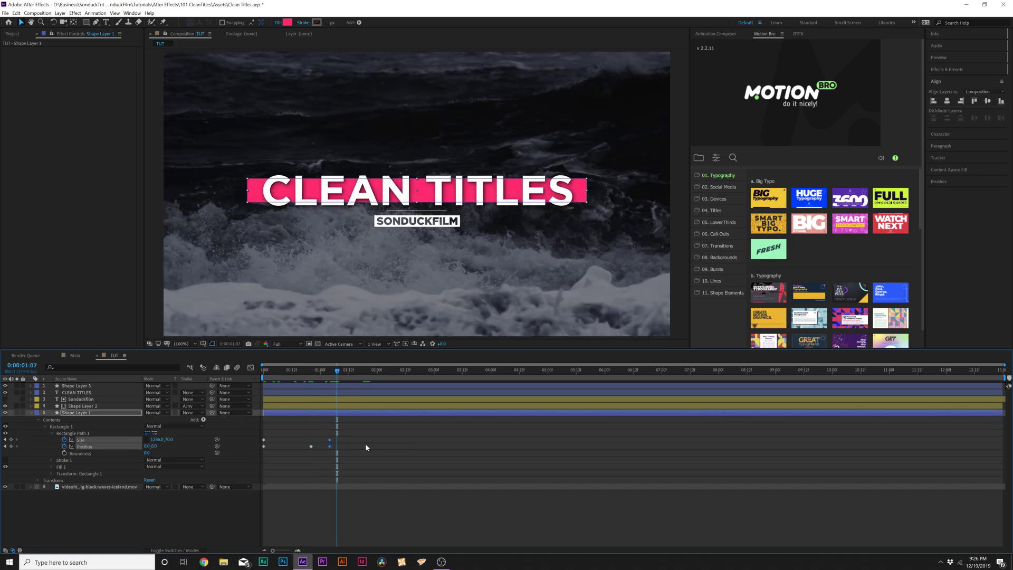
mouse_move(373, 431)
left_mouse_down()
mouse_move(327, 459)
mouse_move(323, 449)
left_mouse_up()
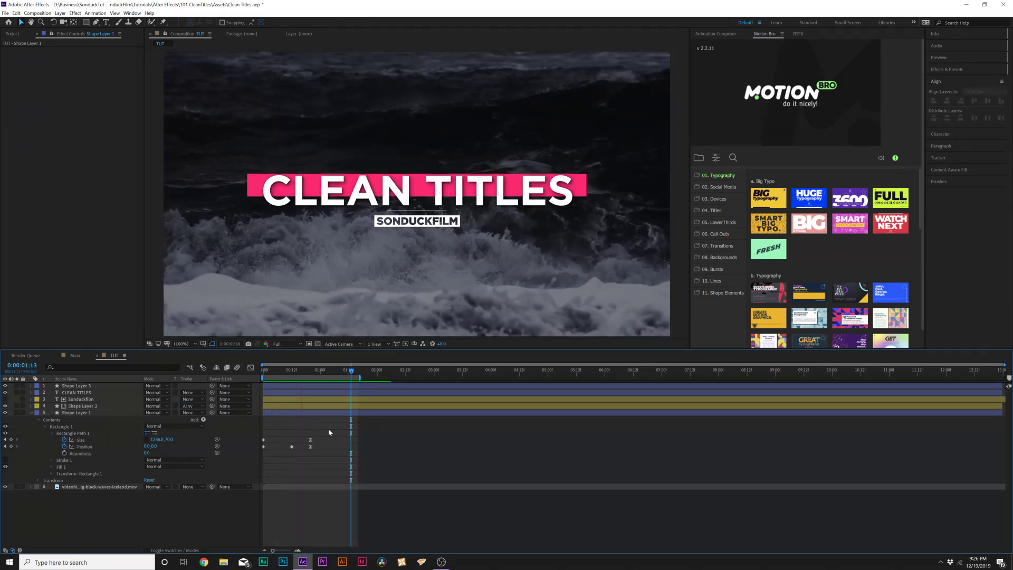
Step: At 0:04, draw a rectangular mask around the whole CLEAN TITLES text, with its lower edge along the bottom of the pink bar
left_click(289, 371)
left_click(273, 371)
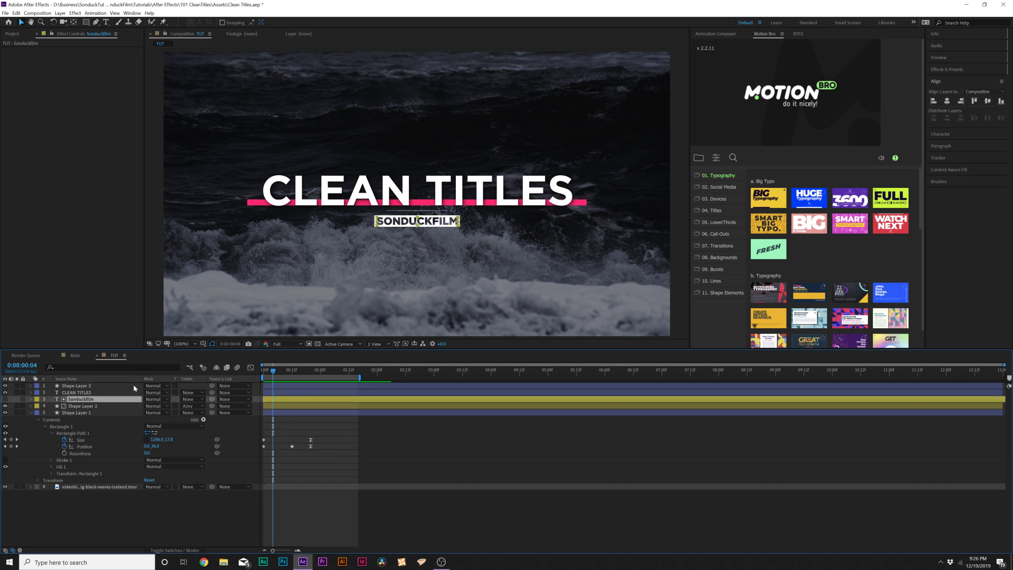
left_click(79, 392)
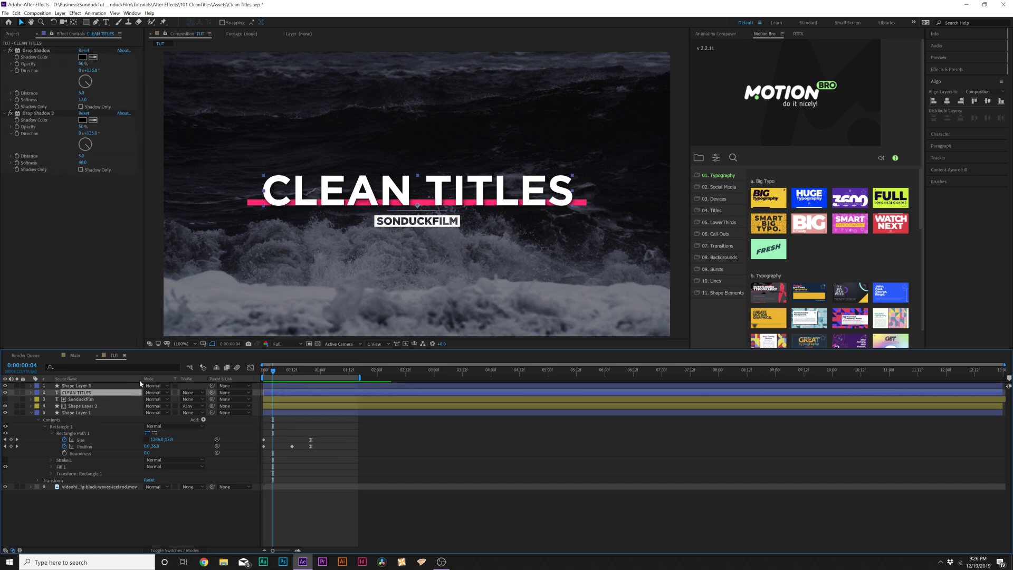
left_click(86, 22)
scroll(308, 206, "up", 1)
scroll(262, 245, "down", 1)
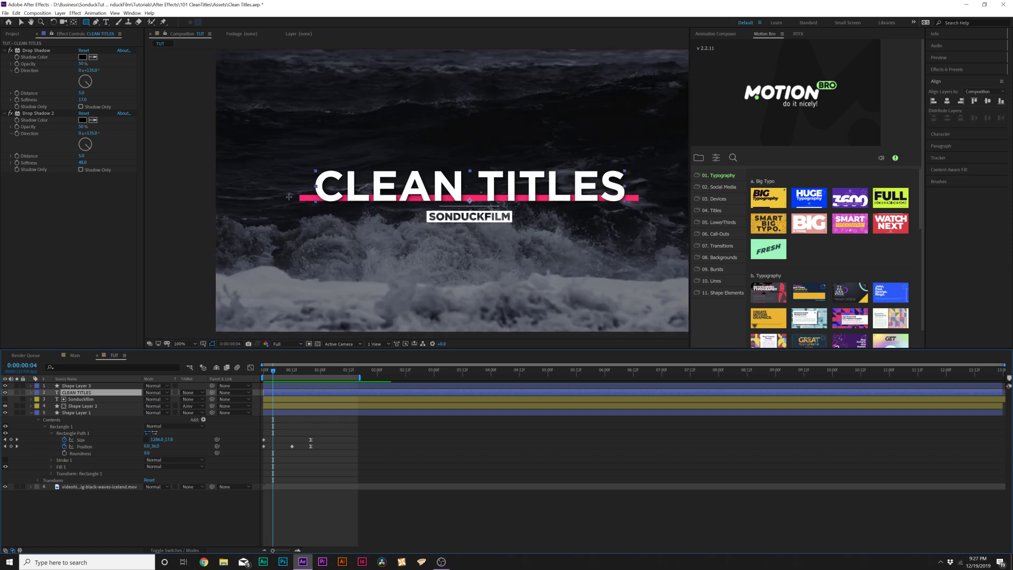
scroll(289, 197, "up", 2)
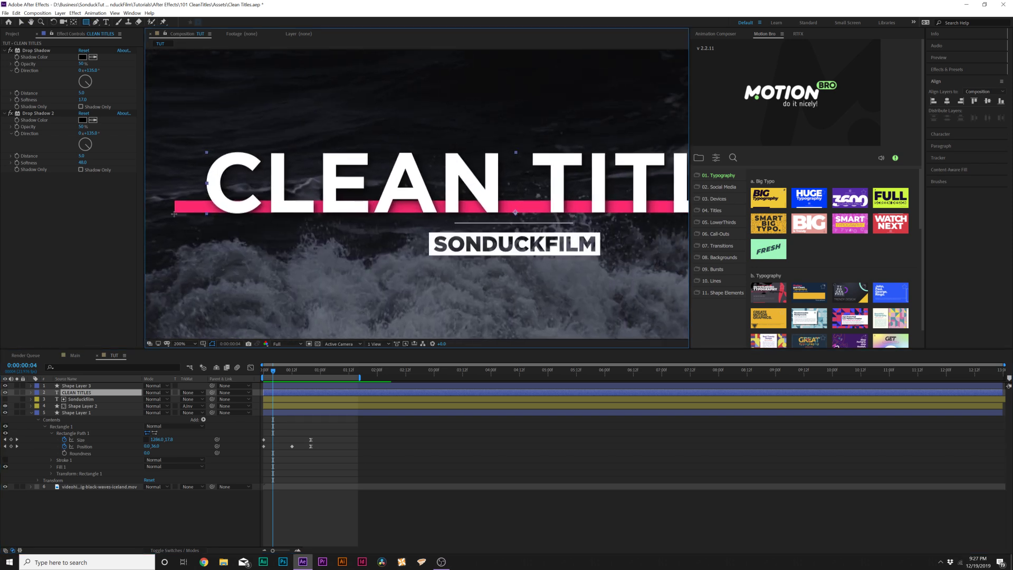
left_click_drag(172, 212, 701, 167)
scroll(701, 167, "down", 1)
mouse_move(598, 195)
left_mouse_down()
mouse_move(538, 198)
mouse_move(558, 197)
left_mouse_up()
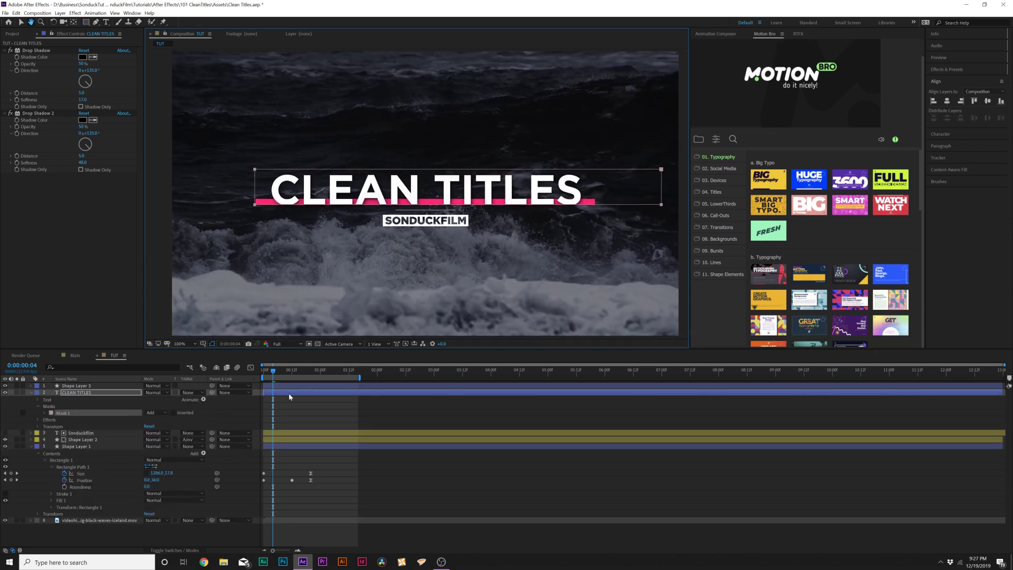
Step: Keyframe the title's Mask Path at 0:04, and move the mask up behind the pink bar at 0:12
left_click(45, 413)
left_click(57, 419)
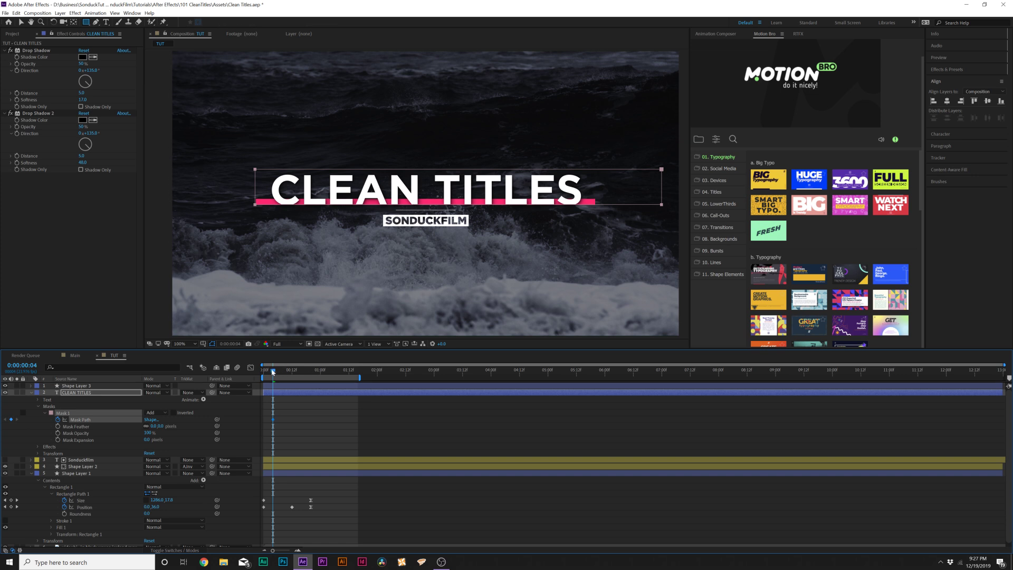
left_click_drag(273, 372, 290, 371)
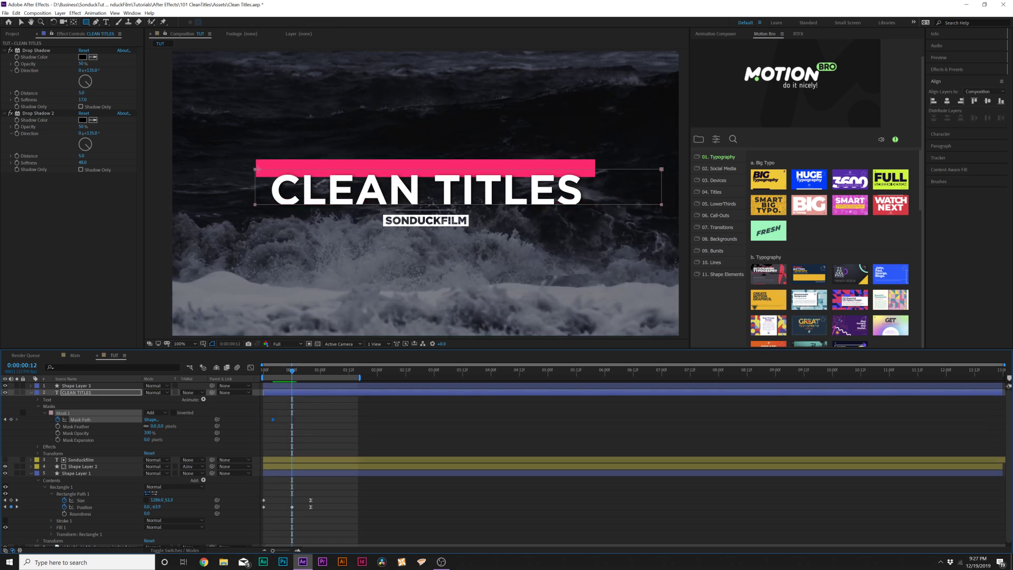
left_click(21, 22)
left_click_drag(255, 171, 258, 141)
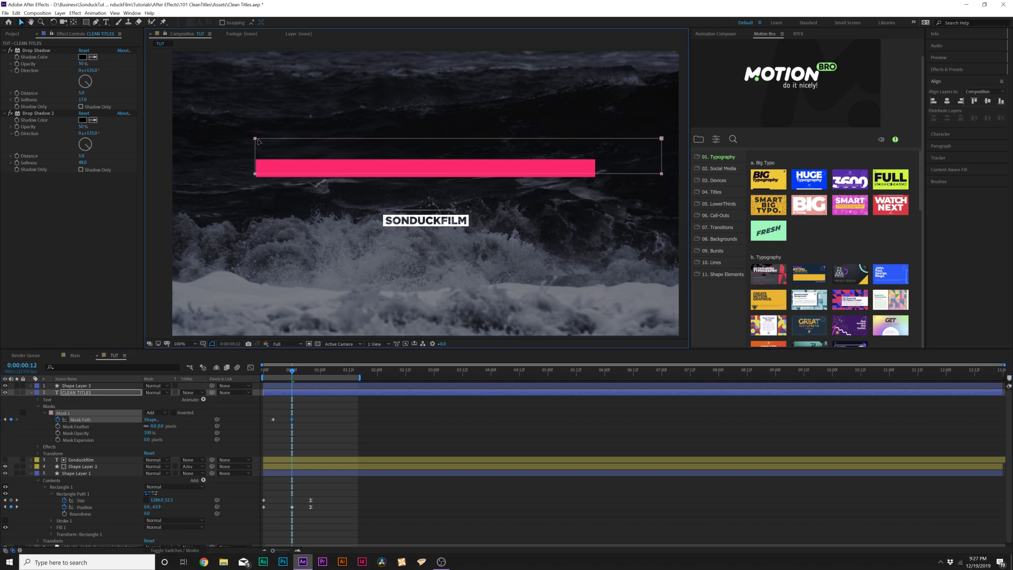
Step: Set the CLEAN TITLES mask mode to Subtract and play back the title reveal beneath the rising pink bar
left_click(161, 410)
left_click(158, 435)
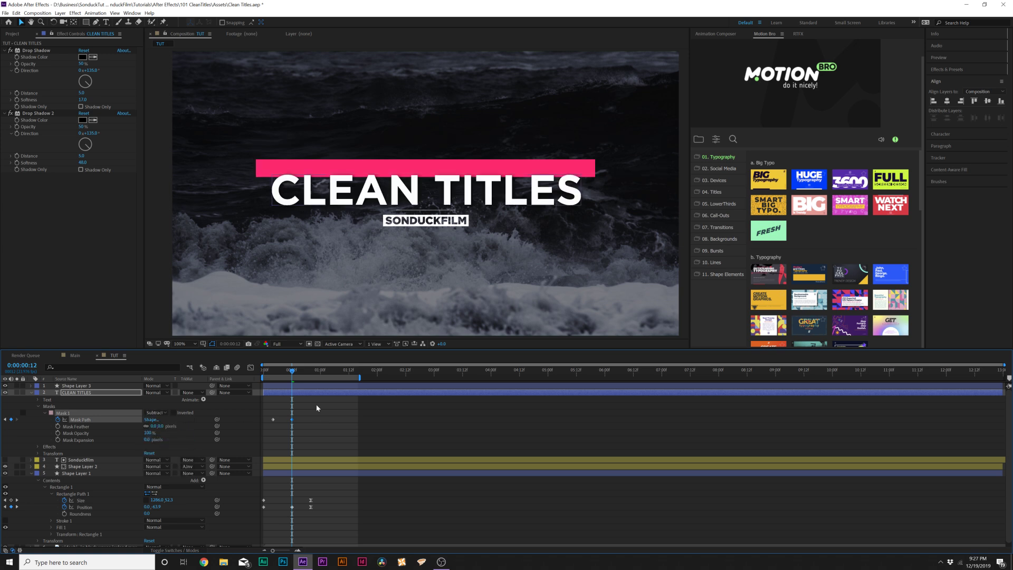
left_click(280, 372)
left_click_drag(280, 372, 294, 374)
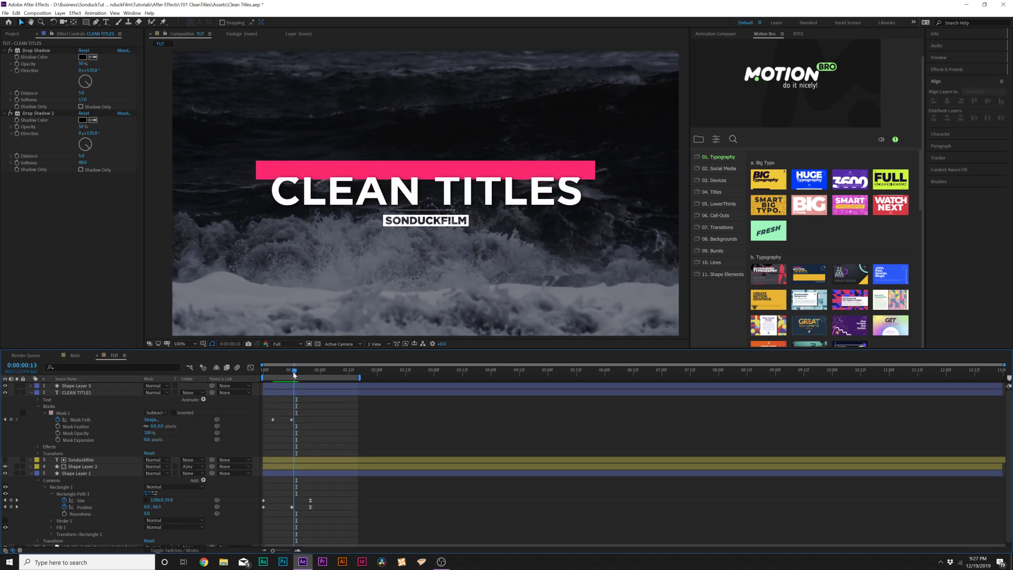
left_click(52, 414)
left_click(436, 411)
key("space")
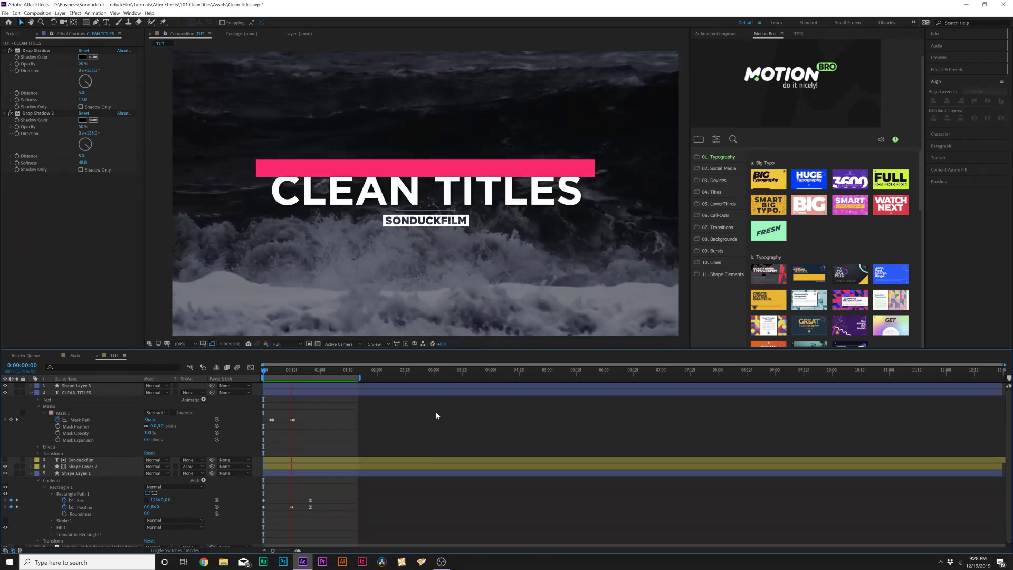
key("space")
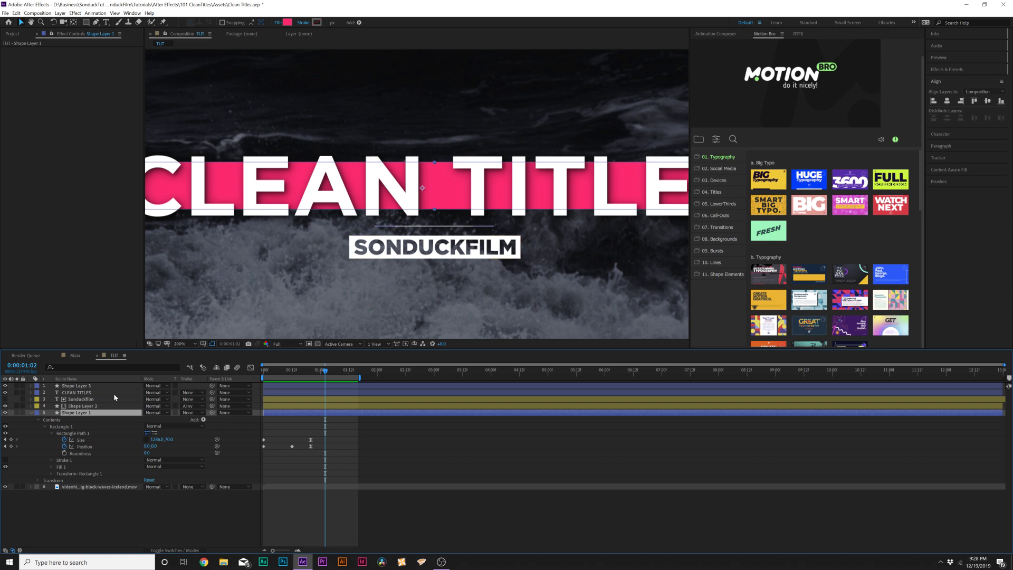
Step: Keyframe Position on the Sonduckfilm text and Shape Layer 2, from behind the title at 0:21 down to their present place at 2:00
left_click(83, 400)
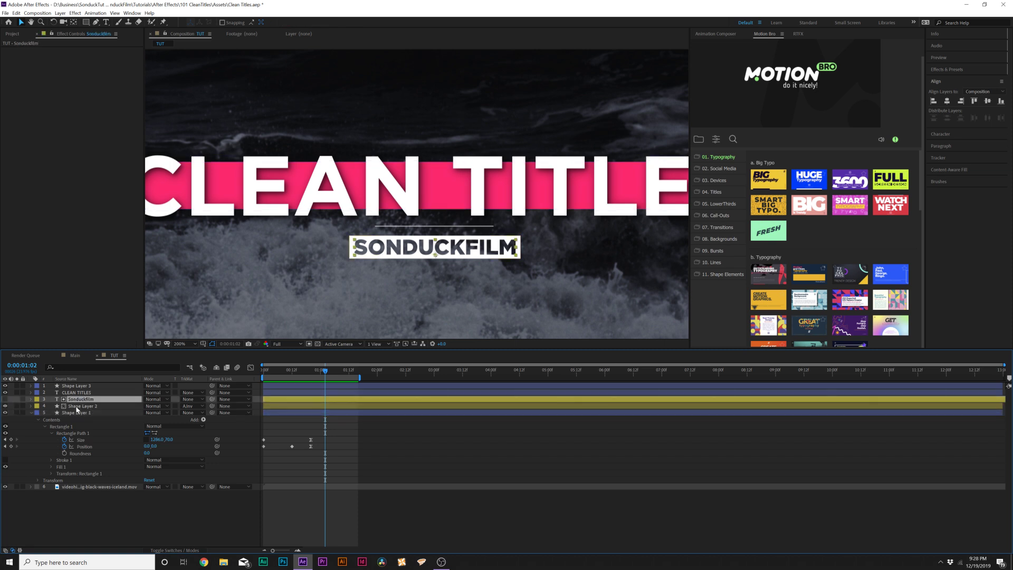
left_click(76, 407, "shift")
left_click(82, 399)
left_click(80, 406, "shift")
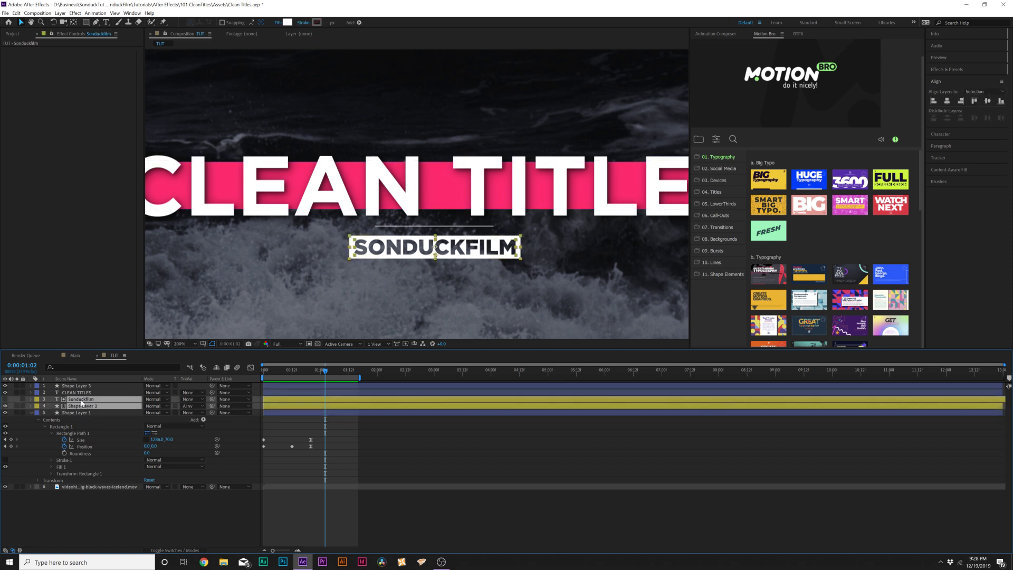
key("p")
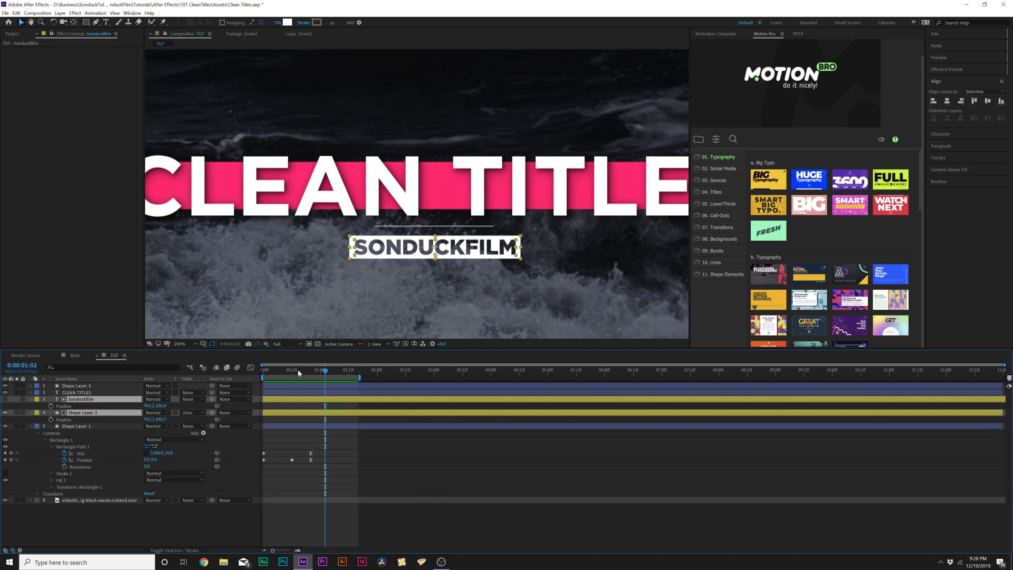
left_click_drag(299, 372, 313, 370)
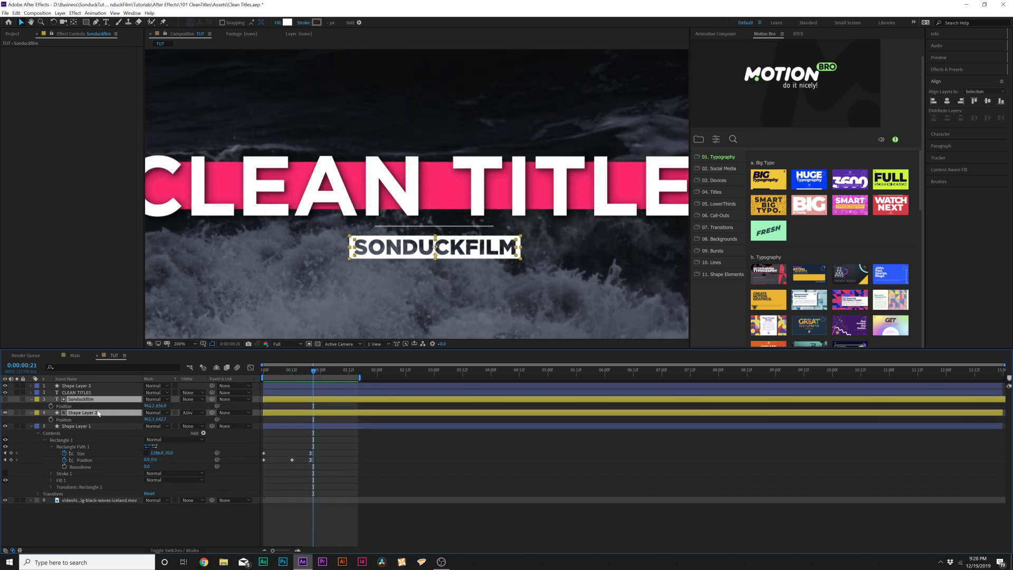
left_click(51, 406)
left_click_drag(313, 406, 377, 407)
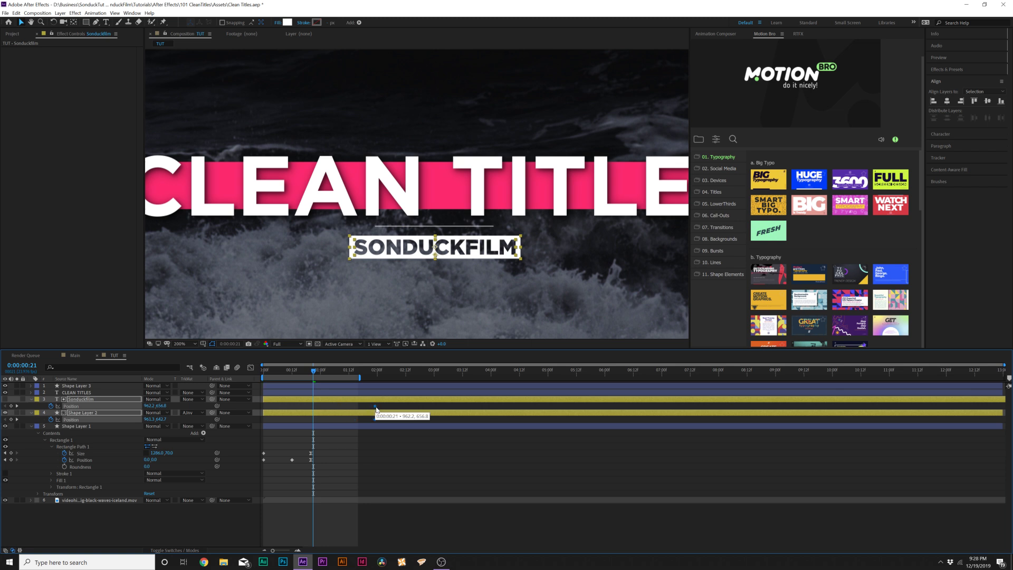
left_click_drag(164, 406, 158, 406)
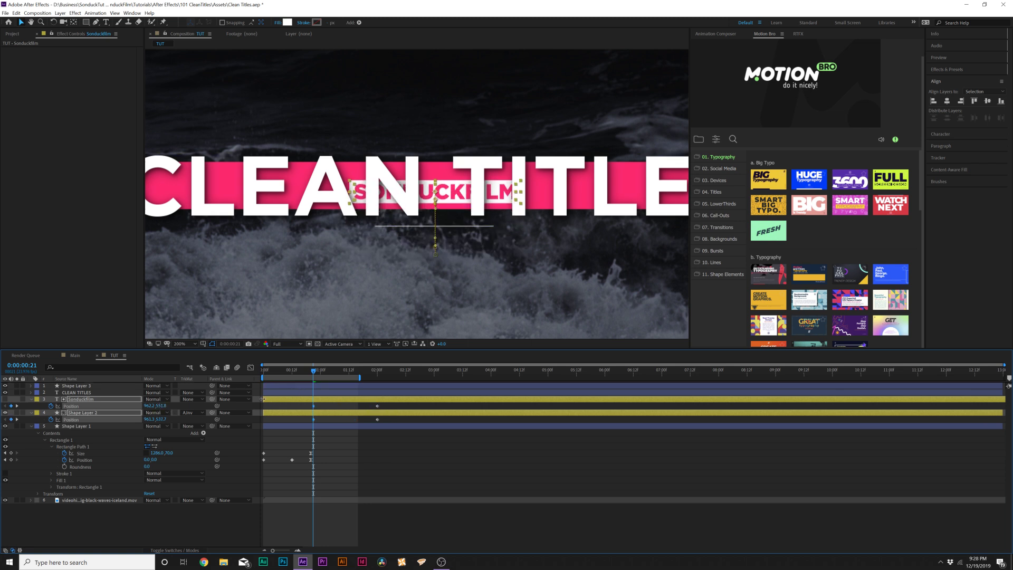
Step: Trim the Sonduckfilm and Shape Layer 2 layers to start at 0:21 and place both beneath the pink bar's layer
left_click_drag(262, 399, 306, 399)
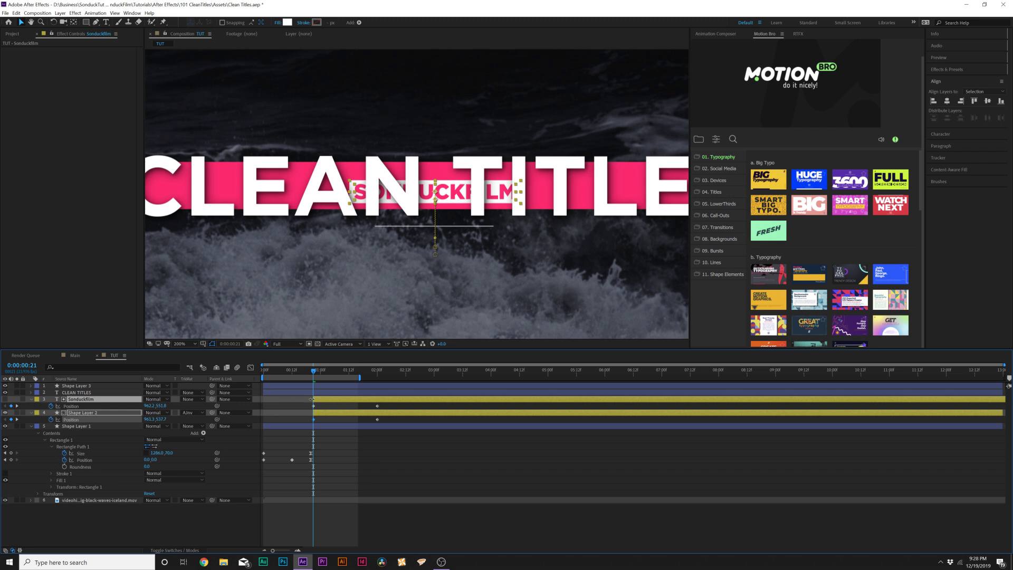
left_click_drag(68, 400, 92, 479)
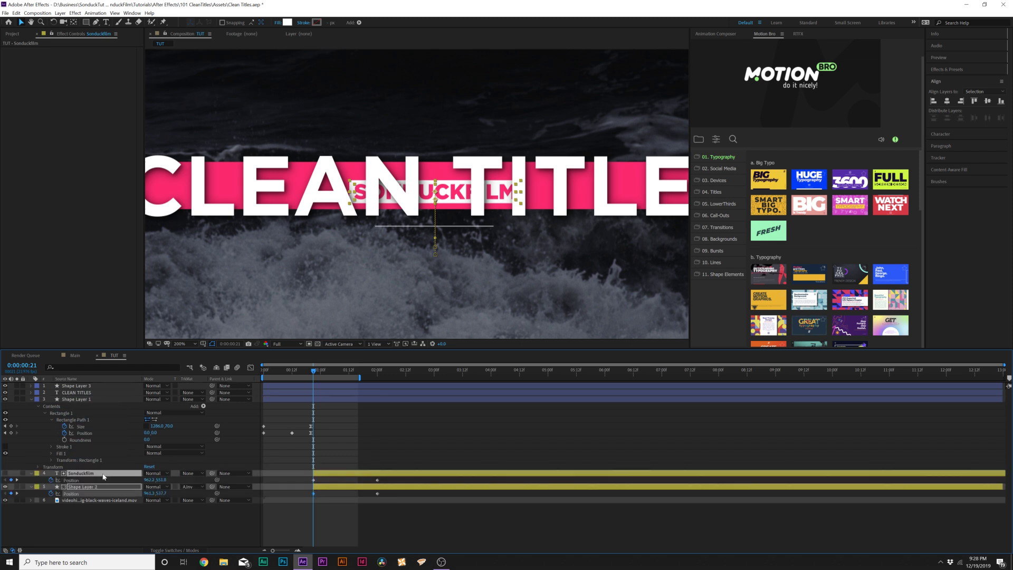
left_click(200, 520)
Step: Ease the subtitle's two end Position keyframes, bring them forward to about 1:12 and play back the whole title
left_click_drag(313, 371, 377, 373)
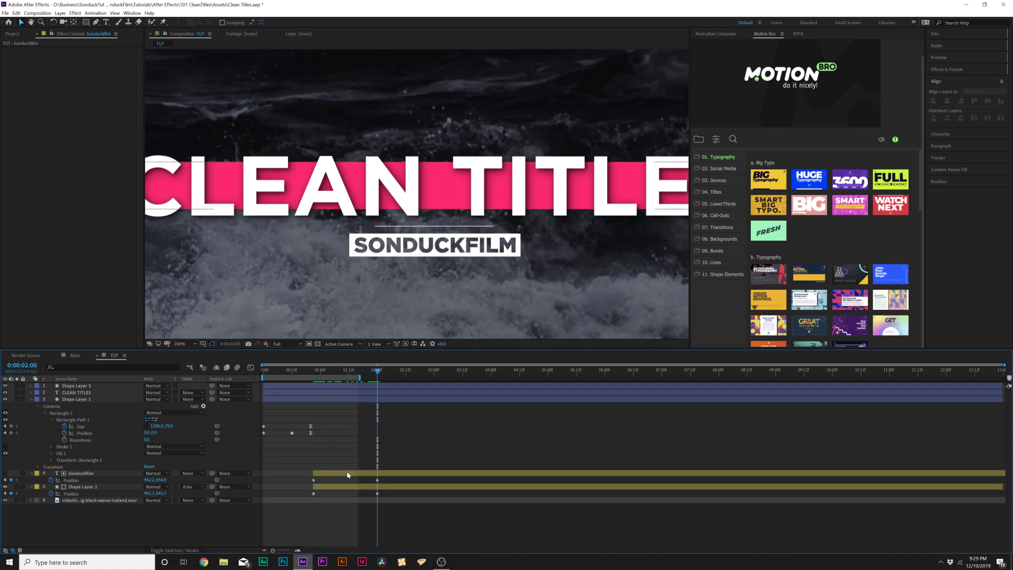
left_click_drag(368, 478, 381, 502)
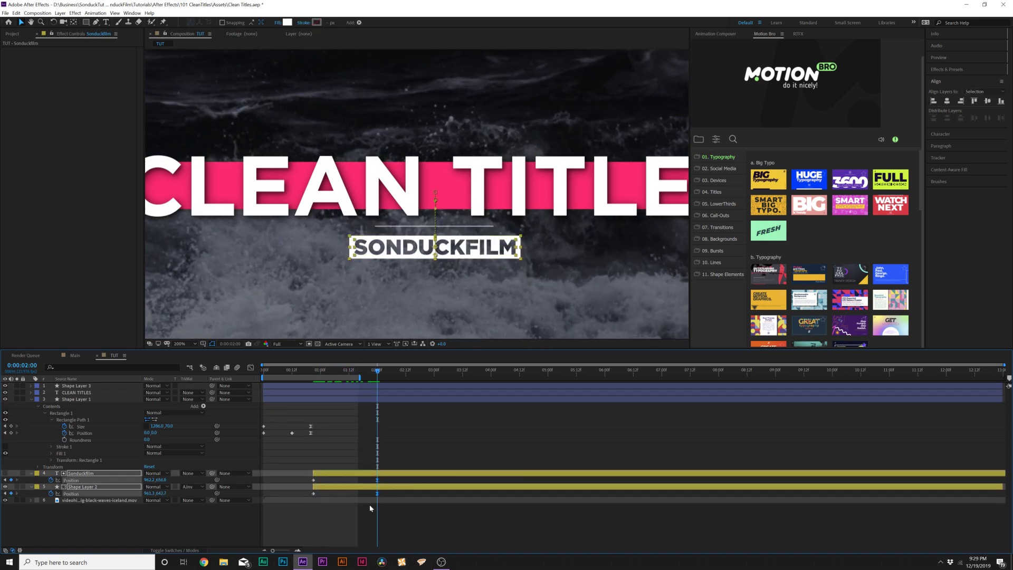
key("F9")
left_click_drag(370, 482, 345, 482)
left_click(344, 434)
left_click_drag(377, 371, 210, 378)
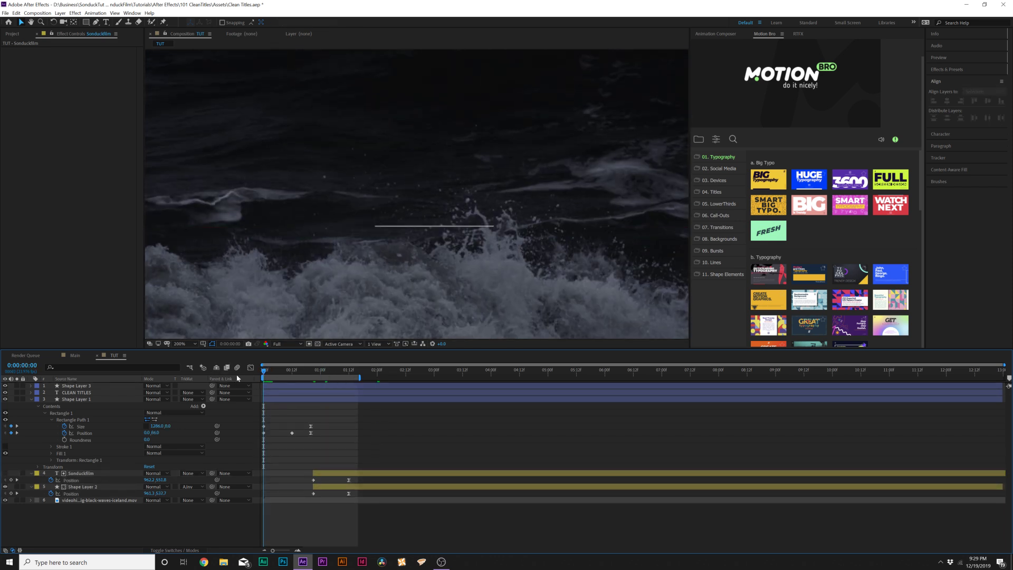
scroll(364, 328, "down", 1)
key("space")
key("space")
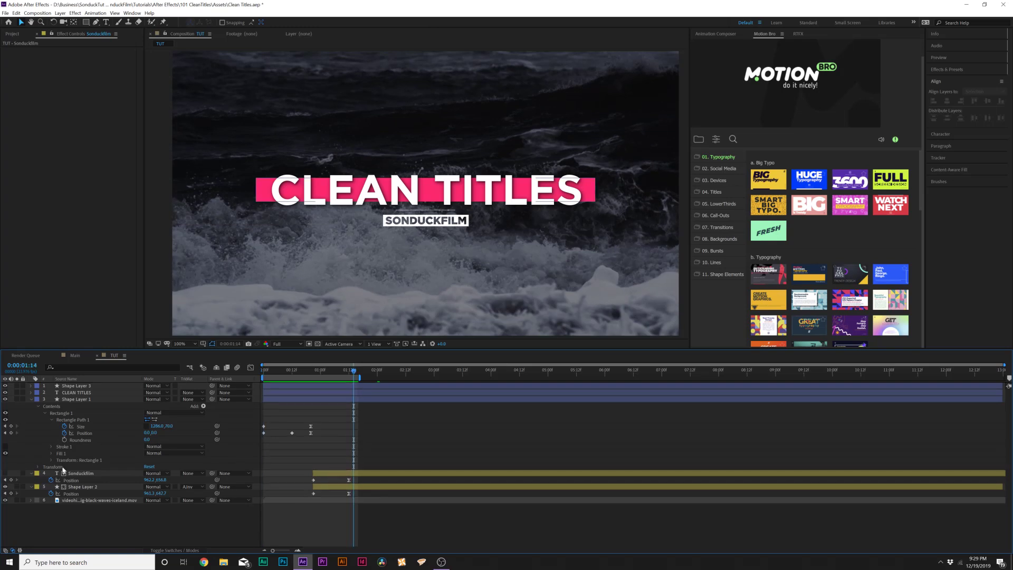
Step: Keyframe the thin line's rectangle Size on Shape Layer 3, growing from width 0 at 1:14 to its full width at 2:04
left_click(74, 385)
key("period")
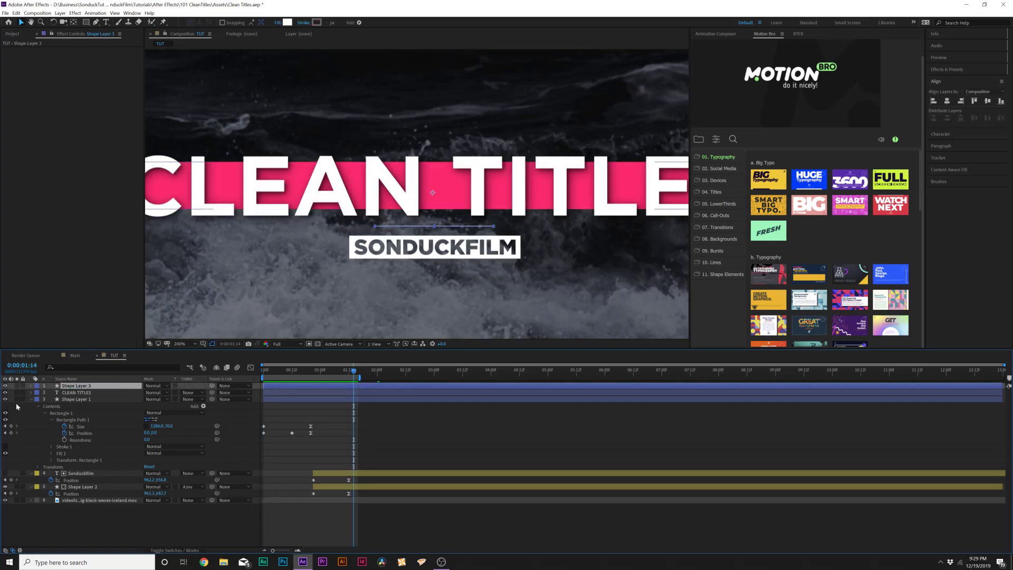
left_click(30, 386)
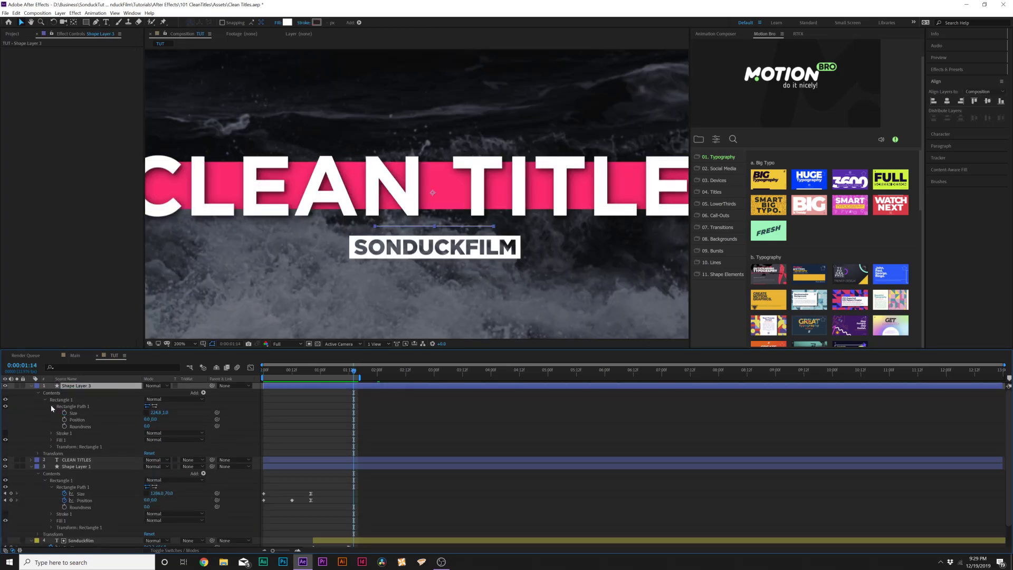
left_click(70, 407)
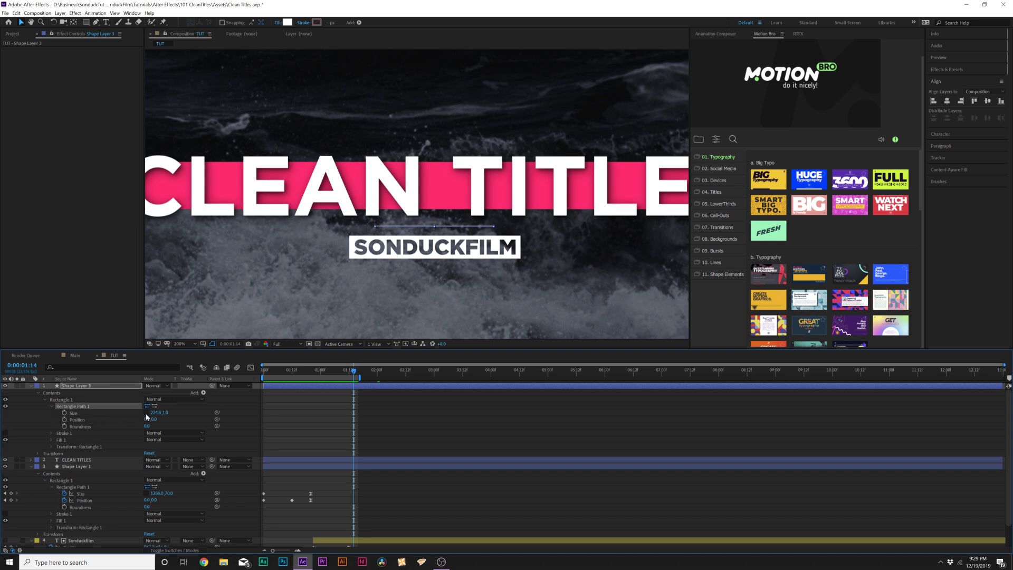
left_click(64, 413)
left_click_drag(385, 413, 387, 413)
left_click(153, 413)
type("0")
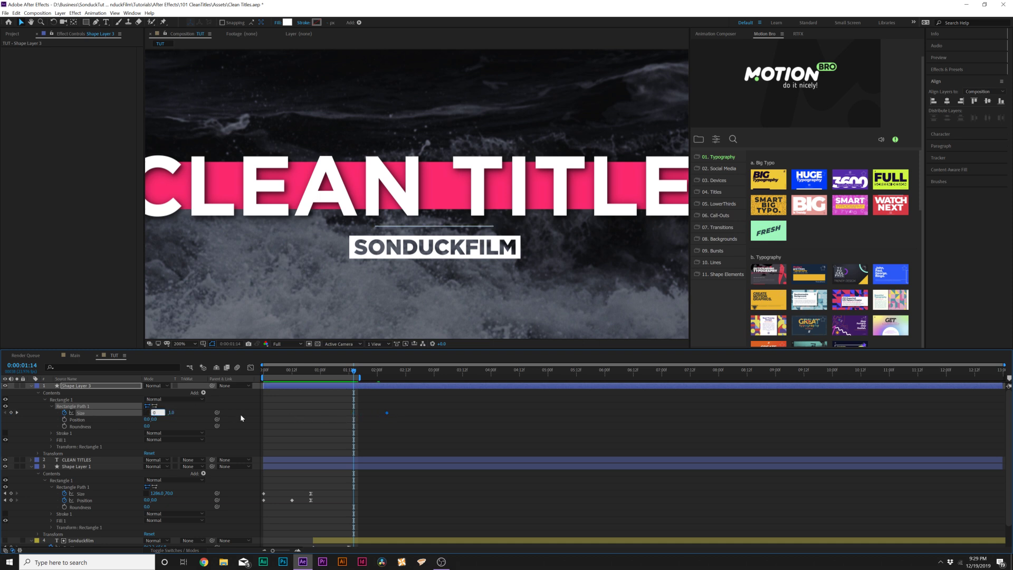
left_click(240, 413)
Step: Ease the thin line's Size keyframes, slide its layer slightly earlier and play back the animation
left_click_drag(353, 372, 358, 376)
key("space")
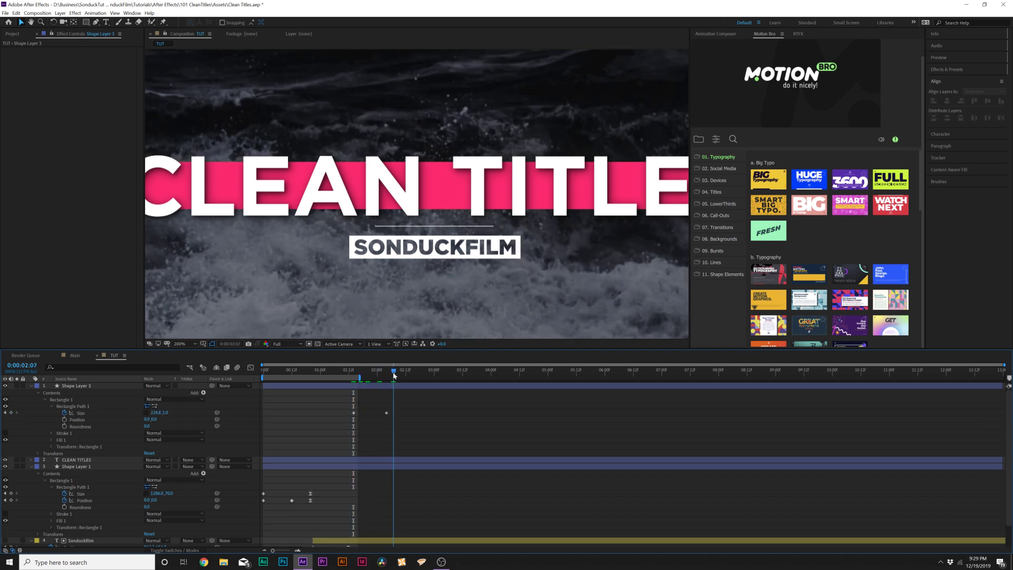
left_click_drag(372, 418, 331, 419)
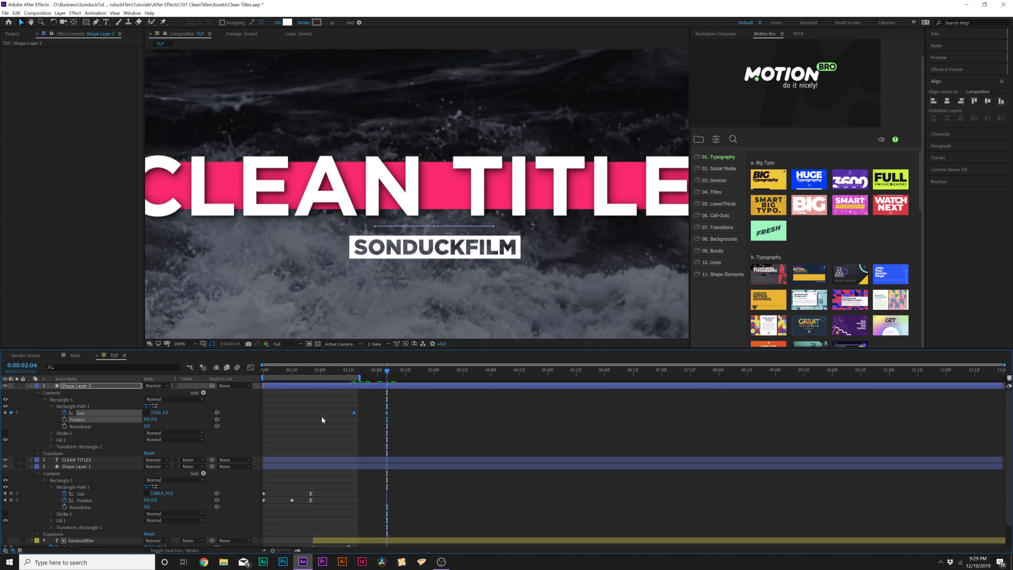
left_click(420, 420)
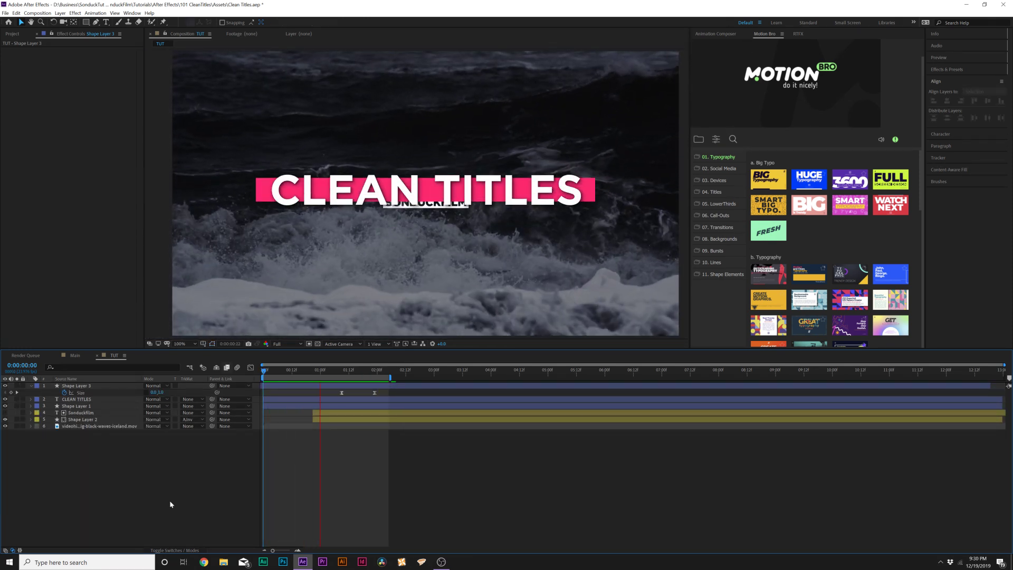
key("space")
Step: Extend the end of the work area to about 3:14 and collapse the thin line's keyframe properties
left_click_drag(389, 372, 403, 372)
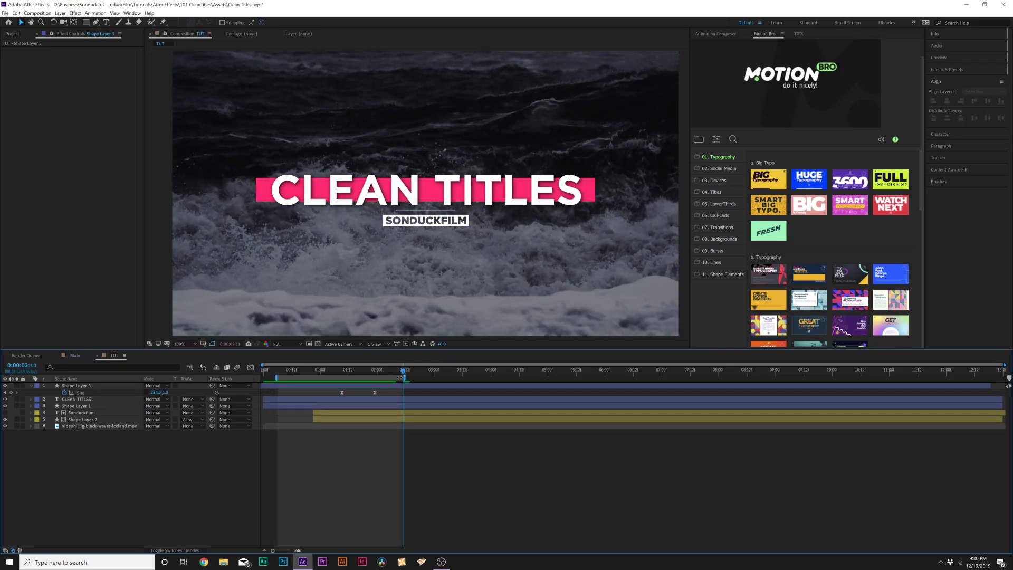
left_click_drag(391, 378, 468, 378)
key("u")
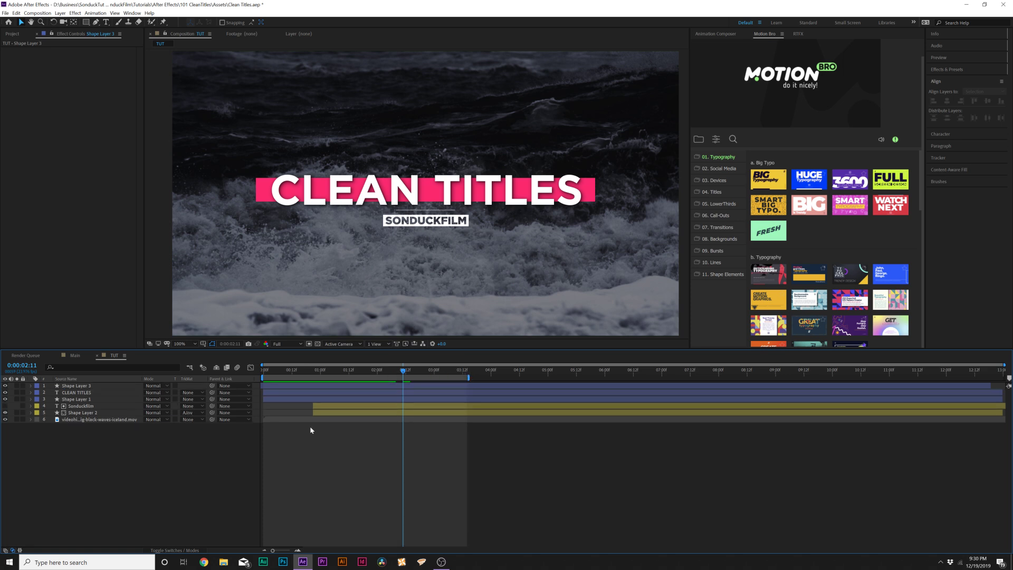
Step: Find the Organic text animation presets and apply Wheatfield to the CLEAN TITLES layer
left_click(951, 73)
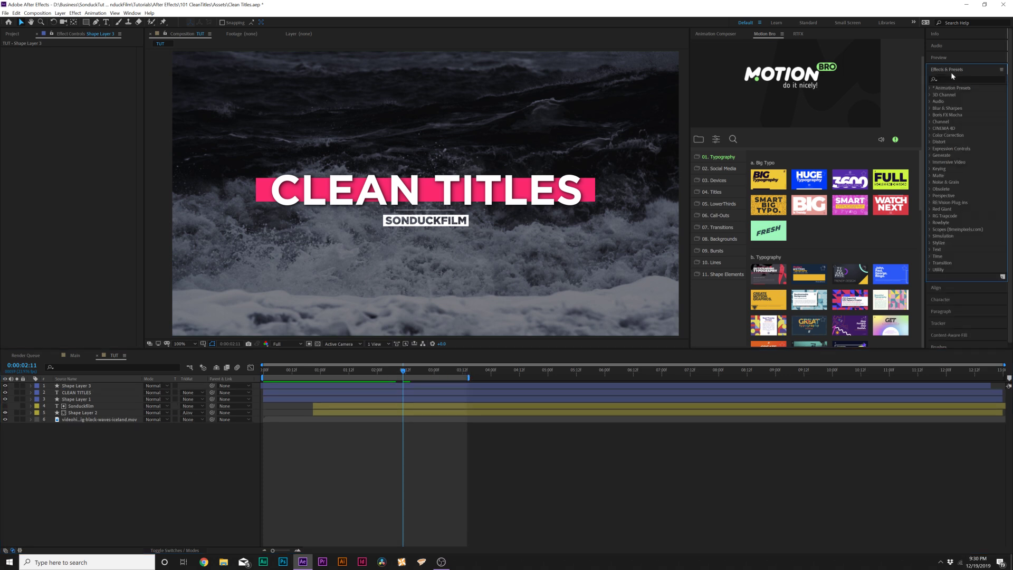
left_click(930, 88)
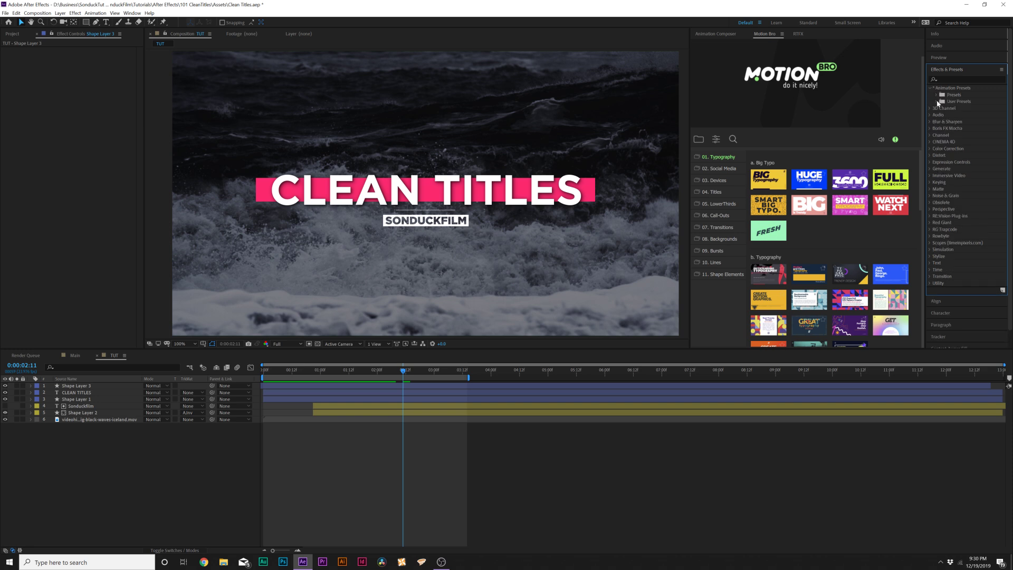
left_click(936, 95)
left_click_drag(925, 109, 879, 122)
left_click(897, 155)
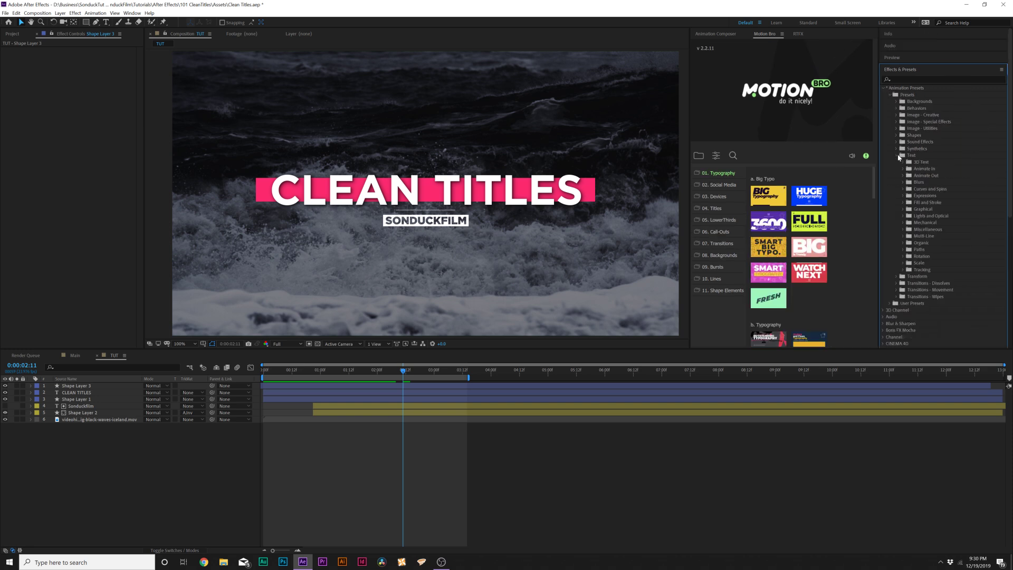
left_click(904, 243)
scroll(958, 288, "down", 5)
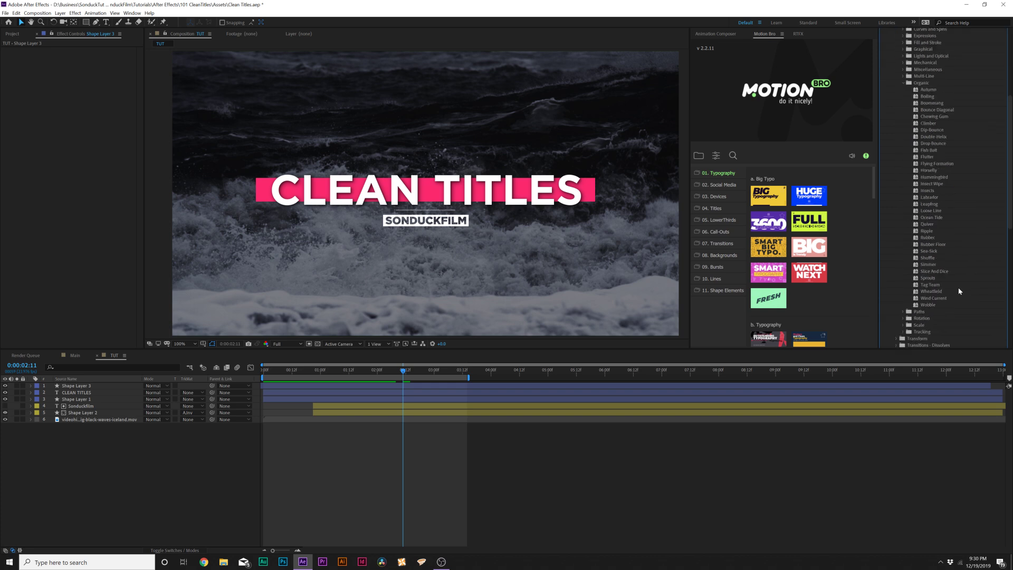
left_click(930, 292)
left_click(91, 392)
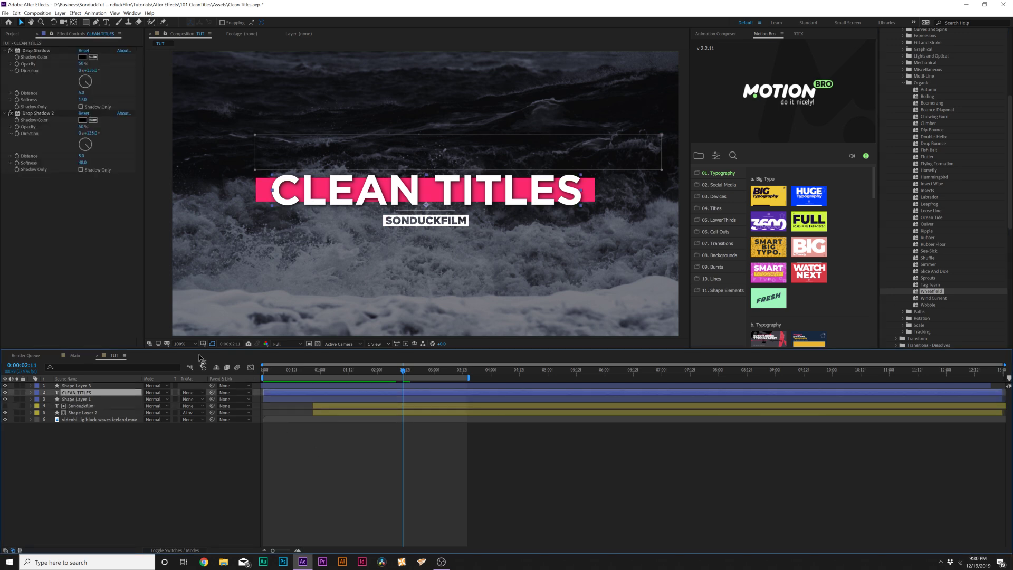
left_click_drag(922, 294, 85, 392)
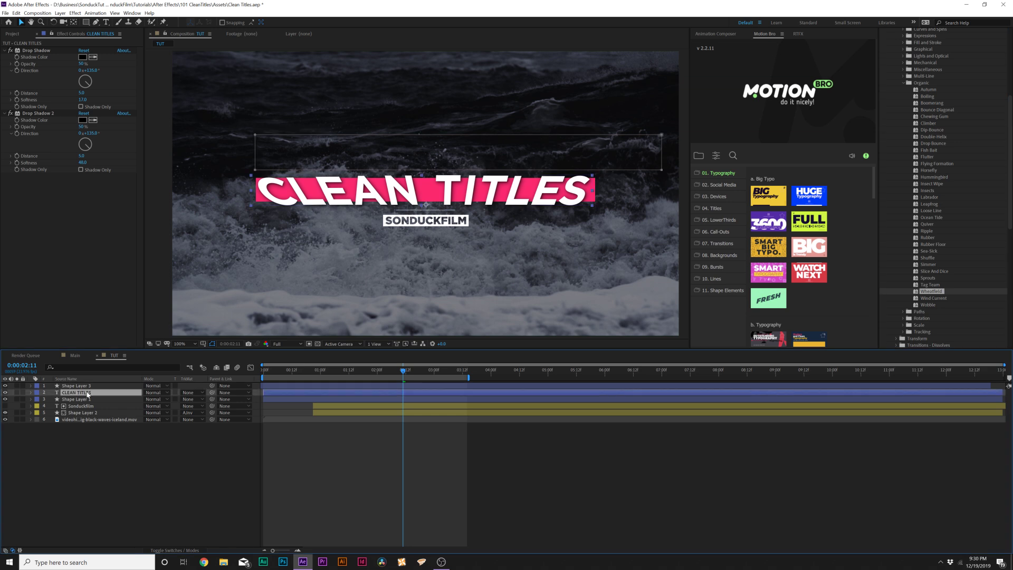
Step: Shift the Wheatfield keyframes on CLEAN TITLES so they start at 0:00, and play back the title
left_click_drag(396, 402, 654, 417)
left_click_drag(404, 411, 264, 410)
left_click(263, 369)
key("space")
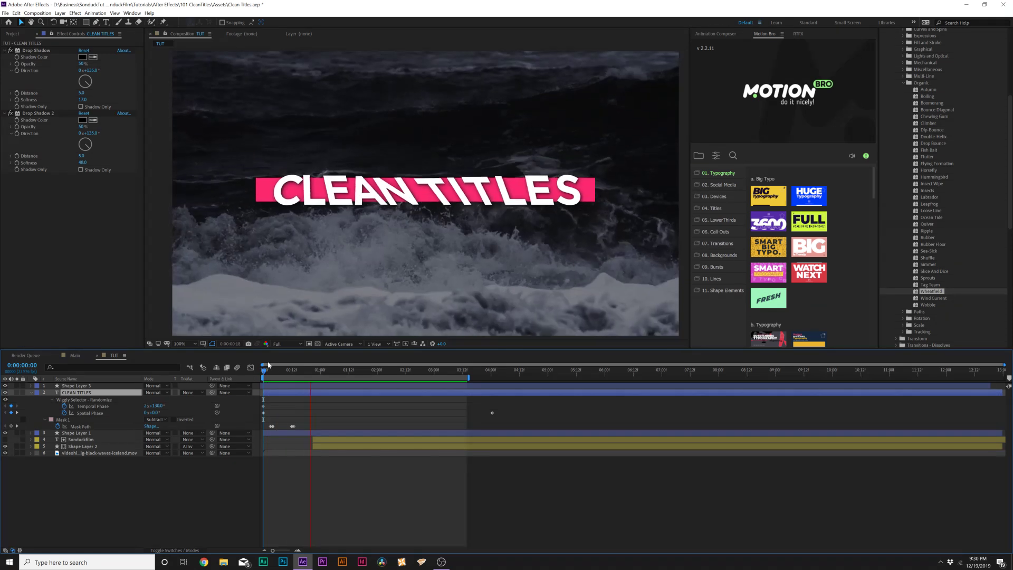
key("space")
Step: Set the Skew of the CLEAN TITLES text animator to 20, play it back and collapse the layer
left_click(30, 392)
left_click(30, 392)
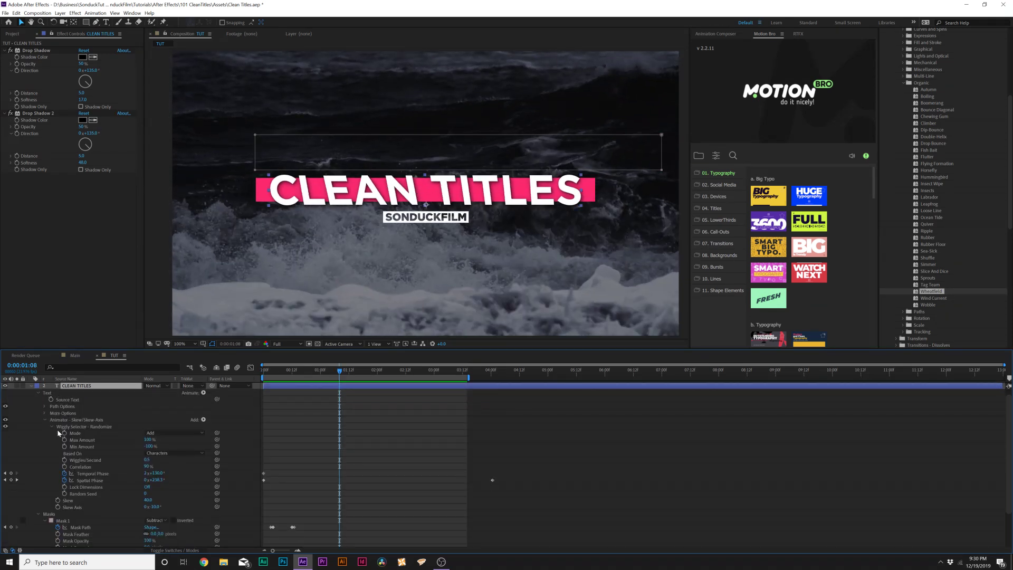
left_click(148, 500)
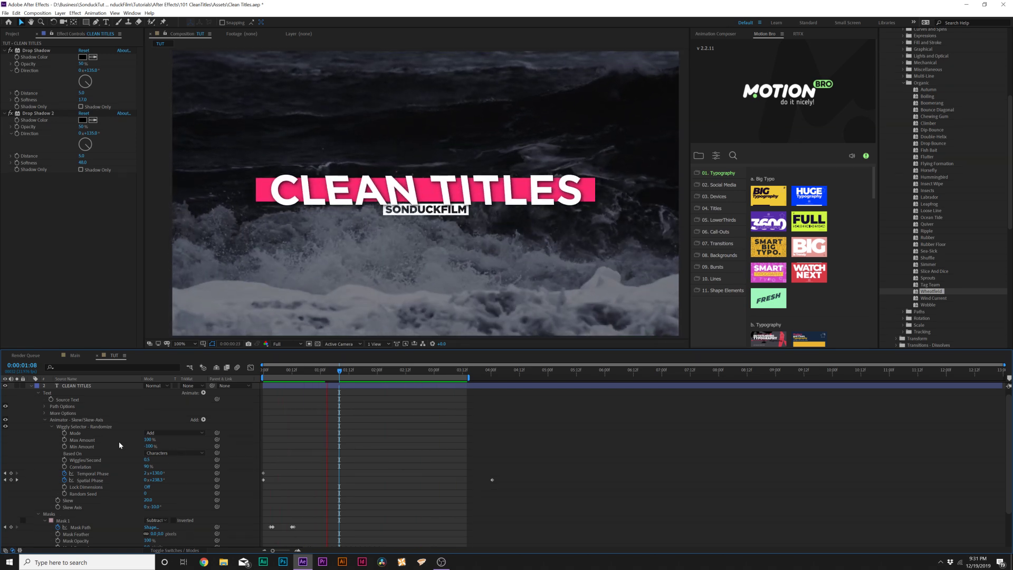
key("space")
left_click(31, 385)
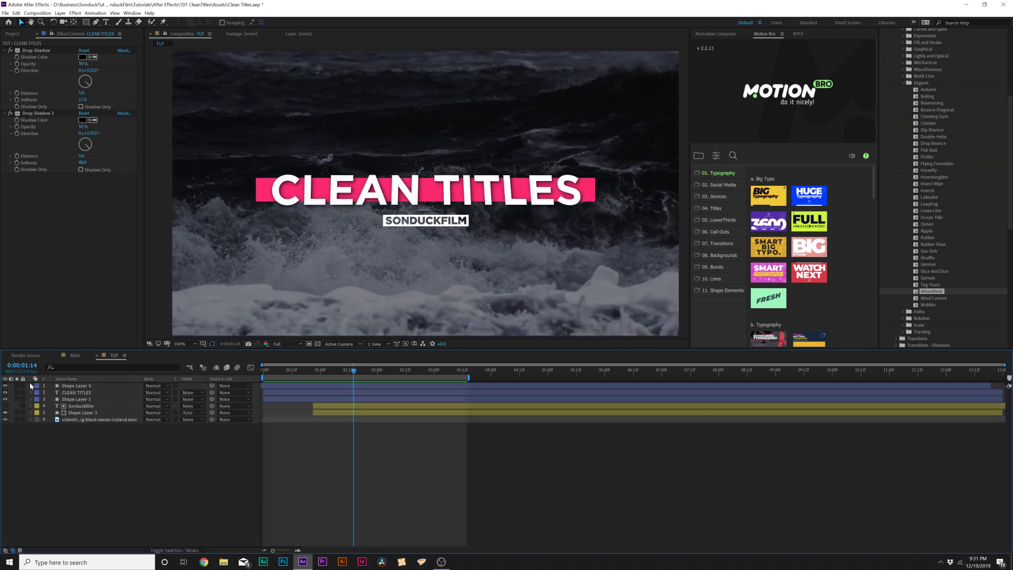
Step: At 0:21, apply the Wheatfield preset to the Sonduckfilm text layer and play back the animation
left_click(78, 407)
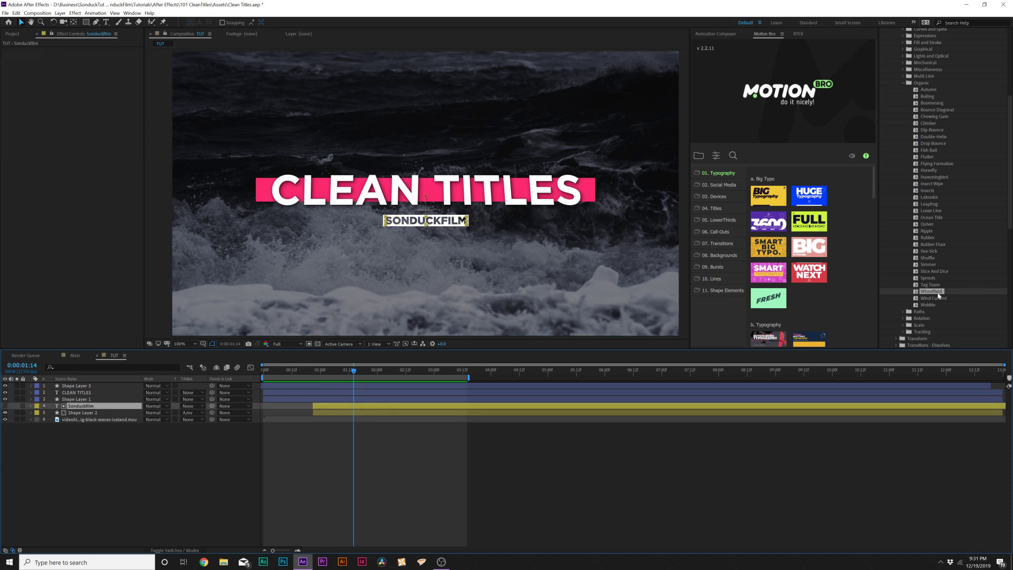
left_click(319, 371)
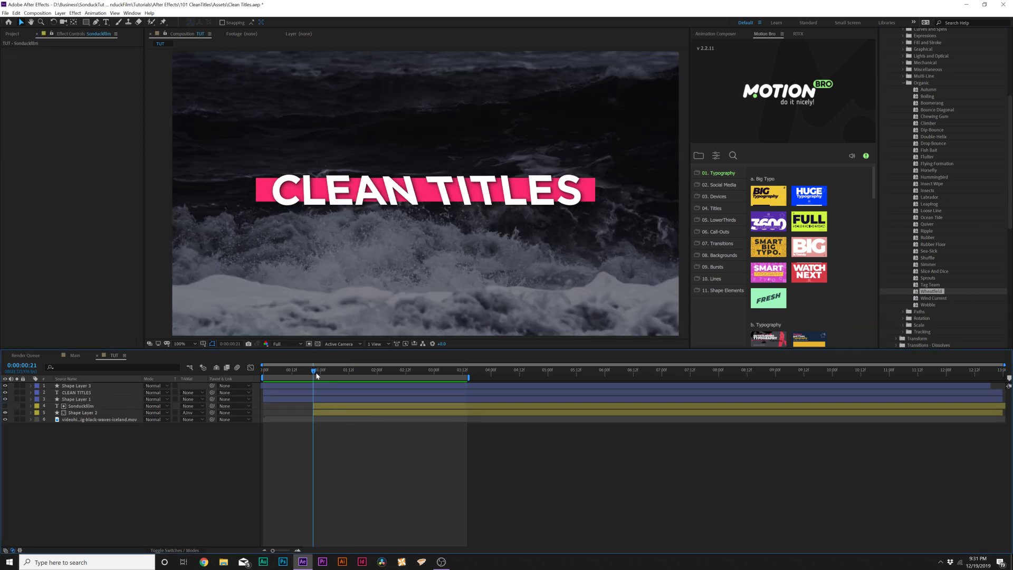
left_click_drag(319, 373, 315, 375)
left_click(90, 406)
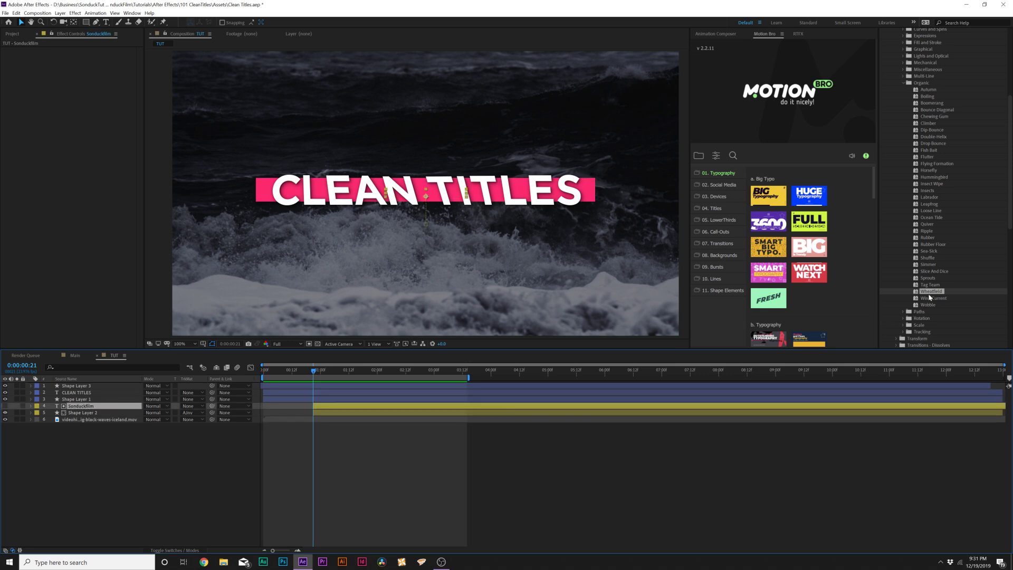
left_click_drag(930, 297, 81, 409)
key("space")
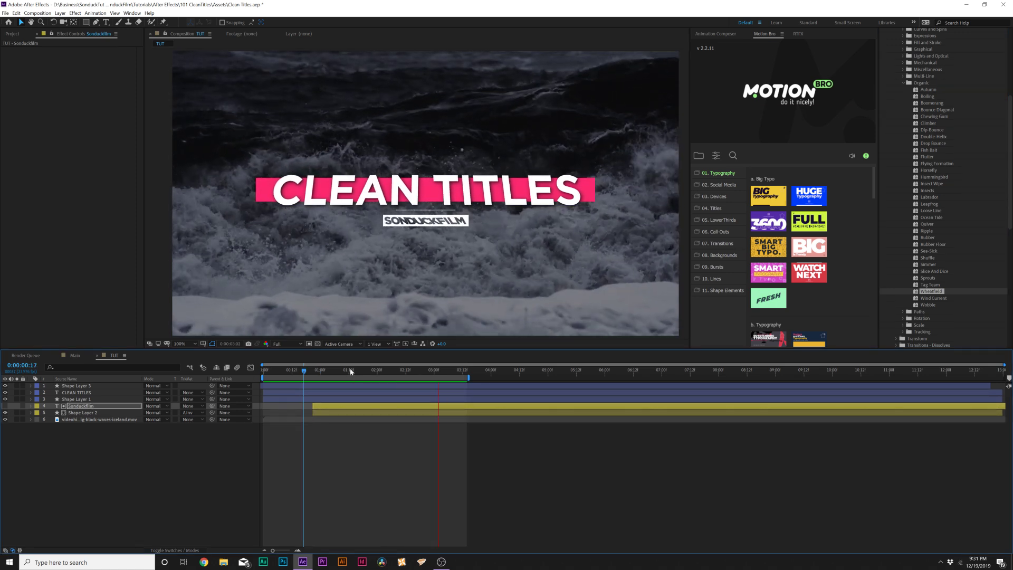
Step: Add a null object to TUT and parent the Shape Layers, CLEAN TITLES and Sonduckfilm layers to it
key("space")
left_click(106, 484)
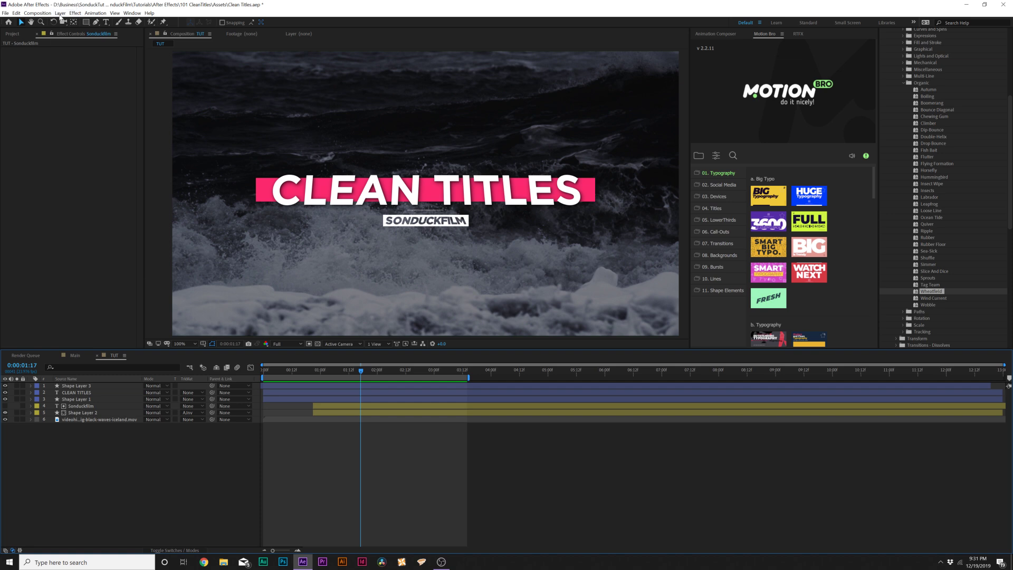
left_click(60, 13)
mouse_move(85, 20)
left_click(195, 53)
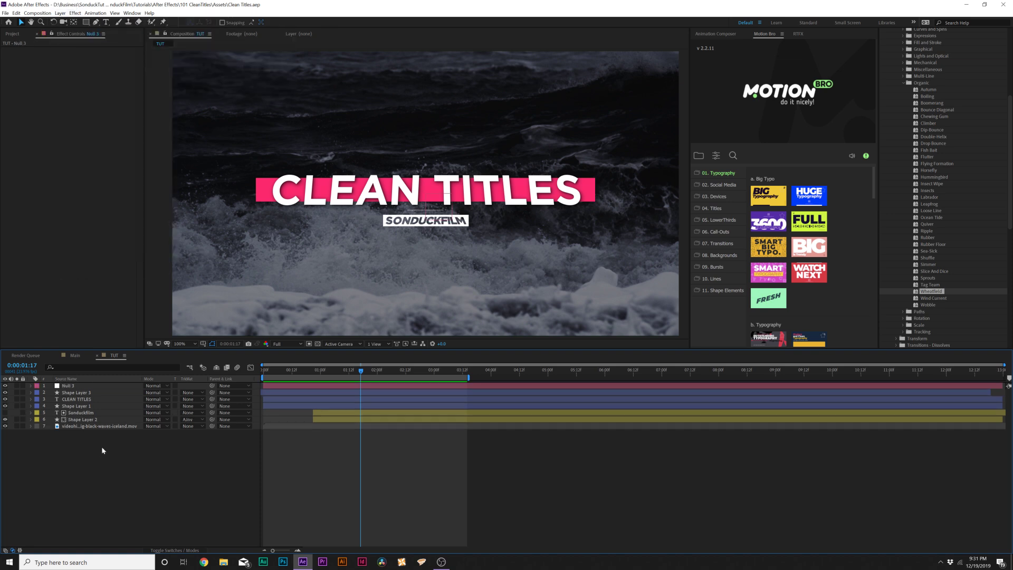
left_click(66, 419)
left_click(79, 393, "shift")
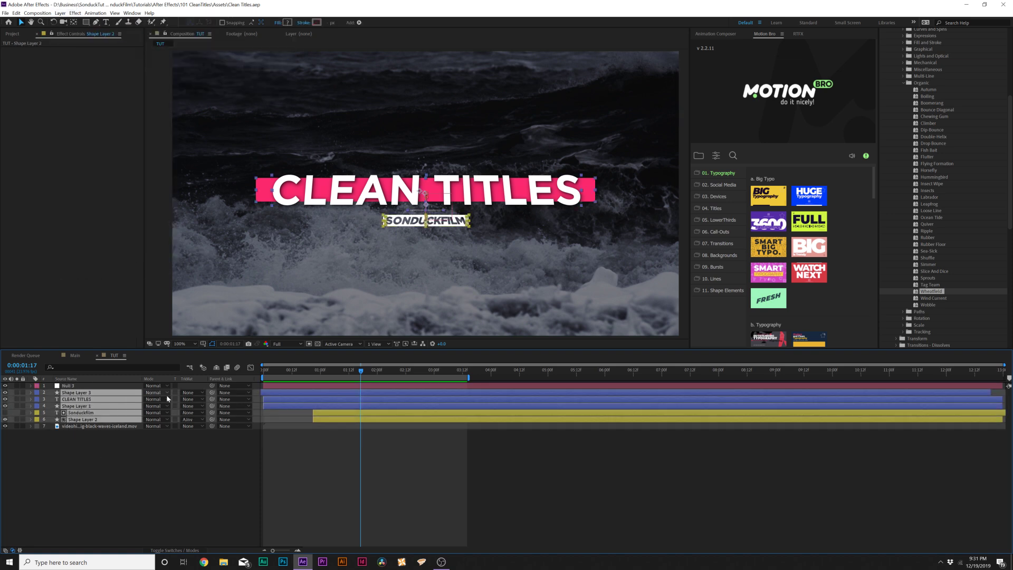
left_click_drag(210, 399, 113, 386)
Step: Keyframe the null's Scale from 100% at 1:18 to 89% at 1:22, ease both keyframes and play back the result
mouse_move(345, 371)
left_mouse_down()
mouse_move(306, 371)
mouse_move(364, 375)
left_mouse_up()
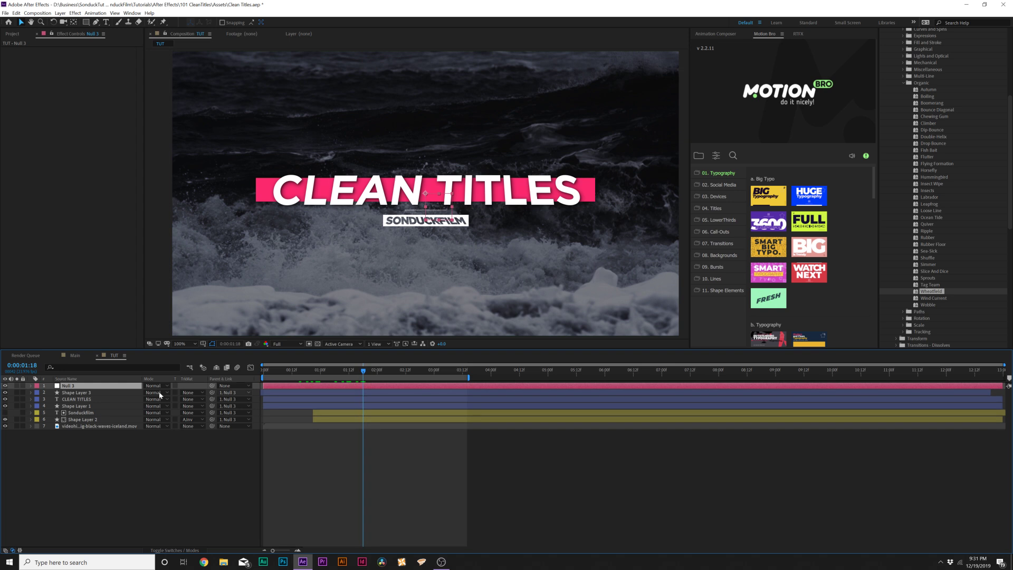
key("s")
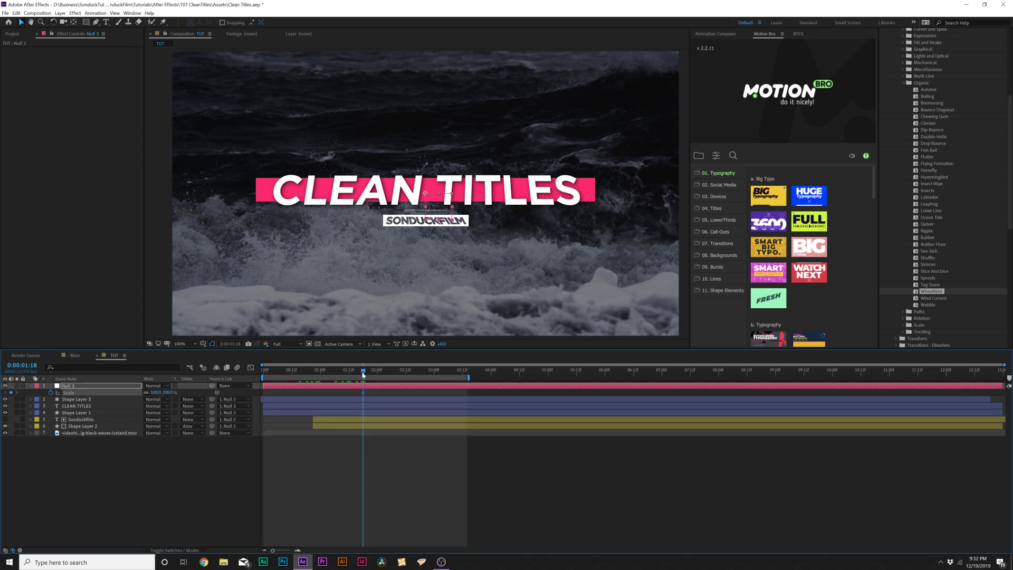
left_click_drag(363, 374, 373, 375)
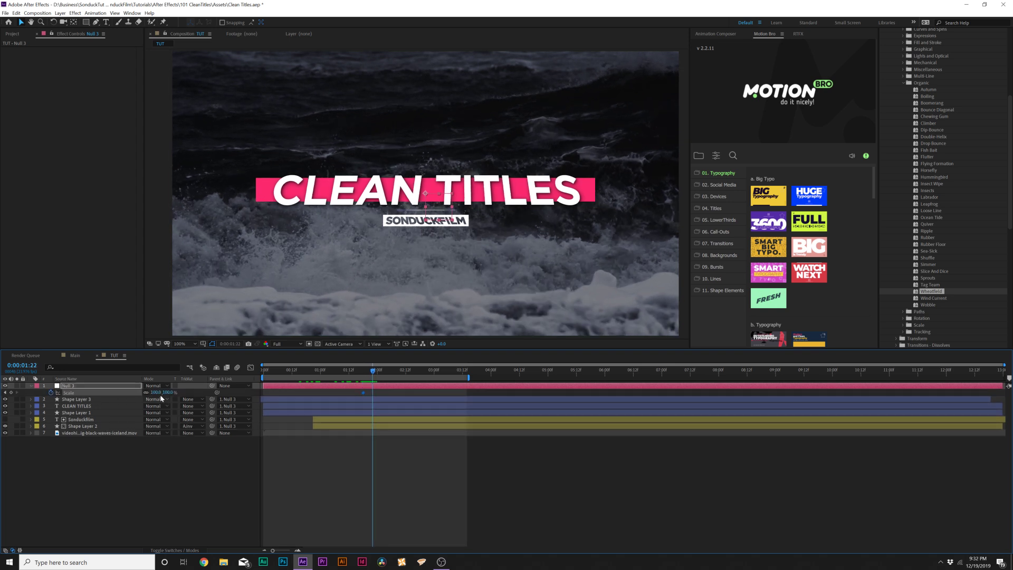
left_click_drag(158, 392, 152, 392)
key("space")
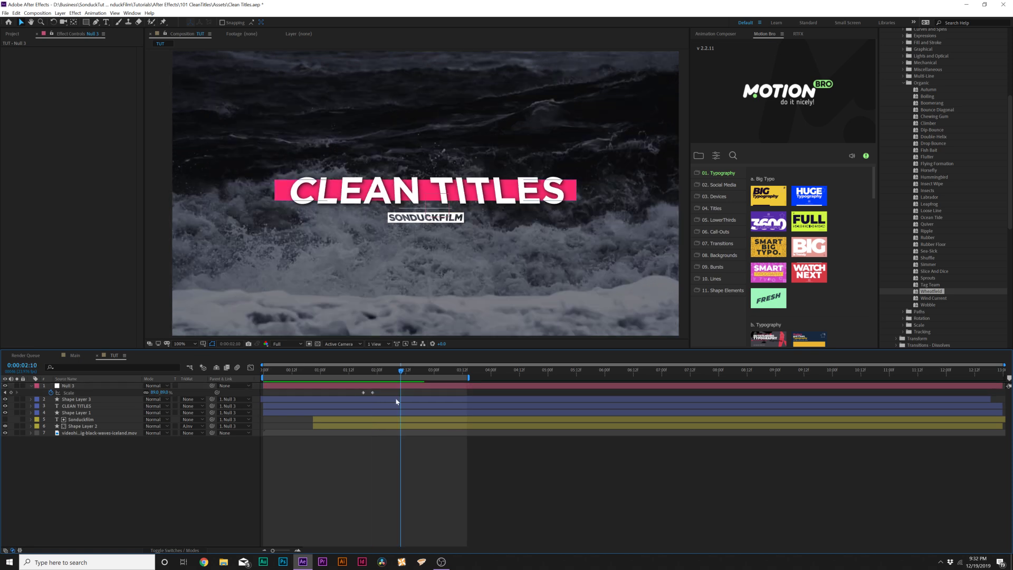
left_click_drag(381, 394, 365, 395)
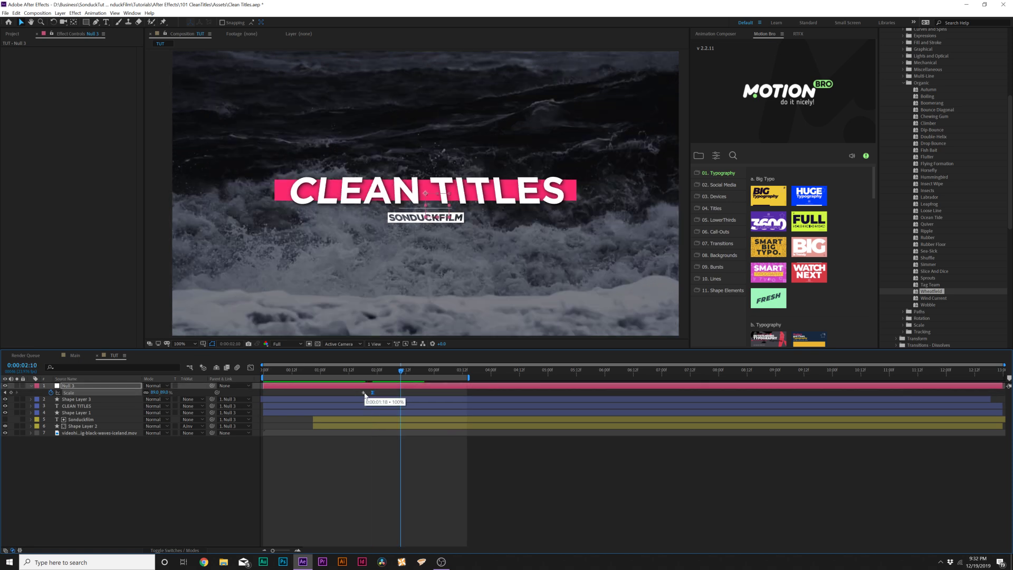
key("space")
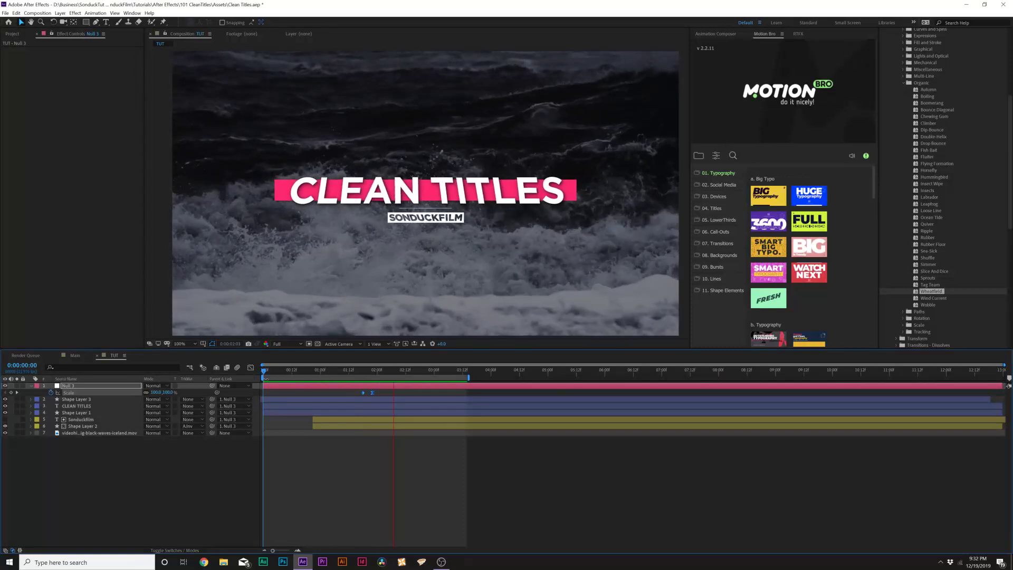
Step: Move to 2:22 and pre-compose the null and all title layers into a composition named Title all
left_click_drag(401, 378, 429, 379)
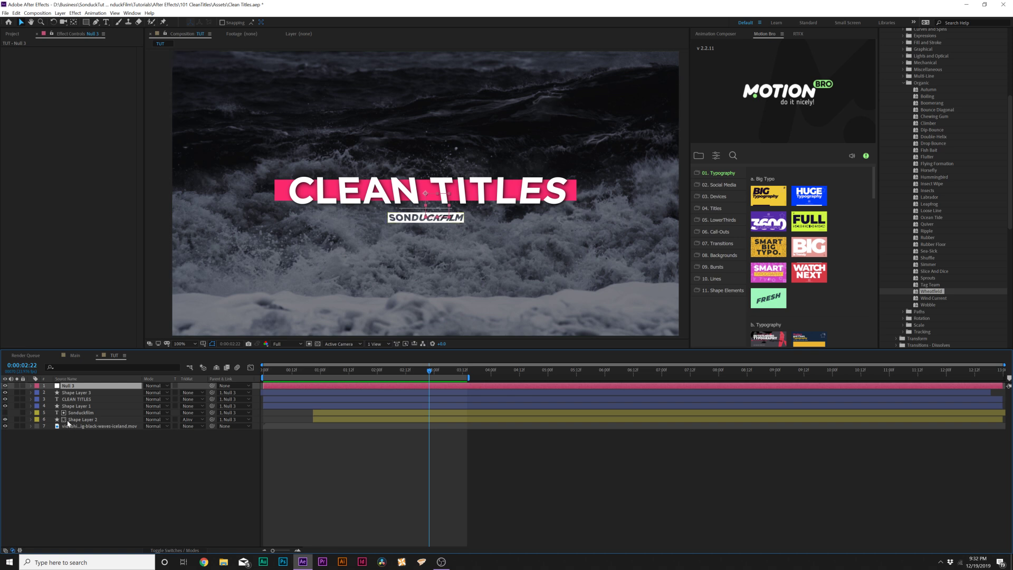
left_click(74, 420, "shift")
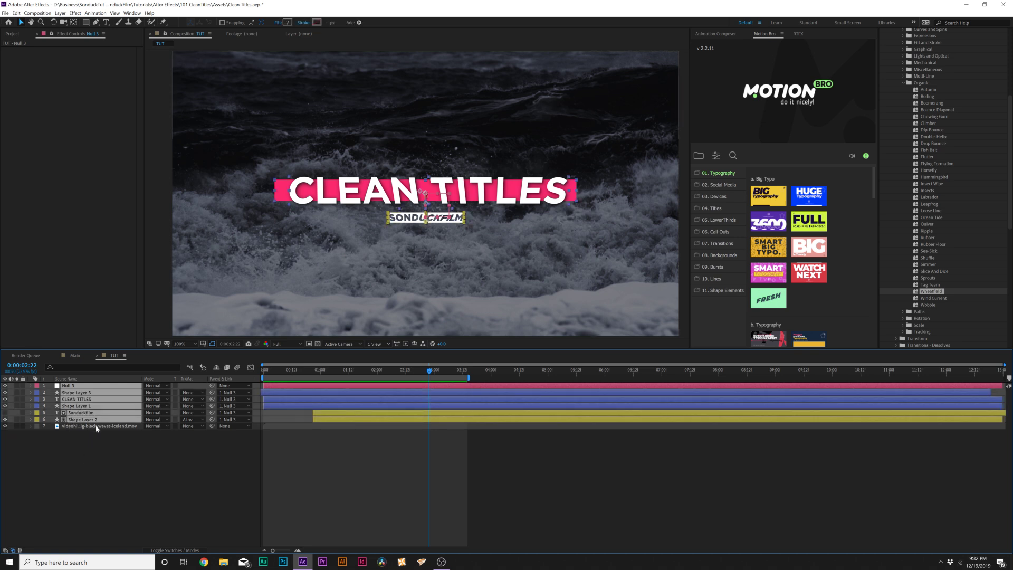
left_click(60, 13)
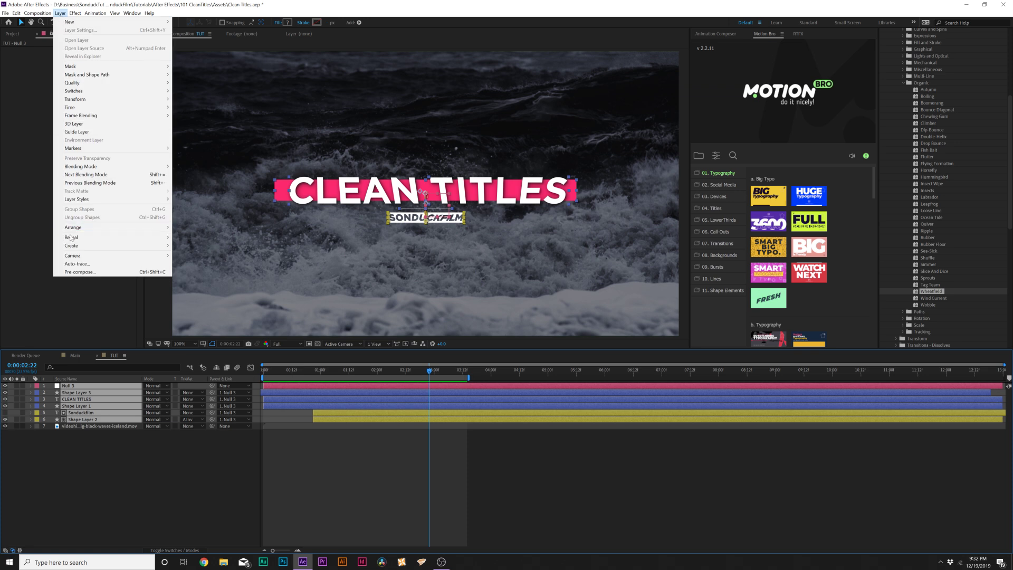
left_click(79, 272)
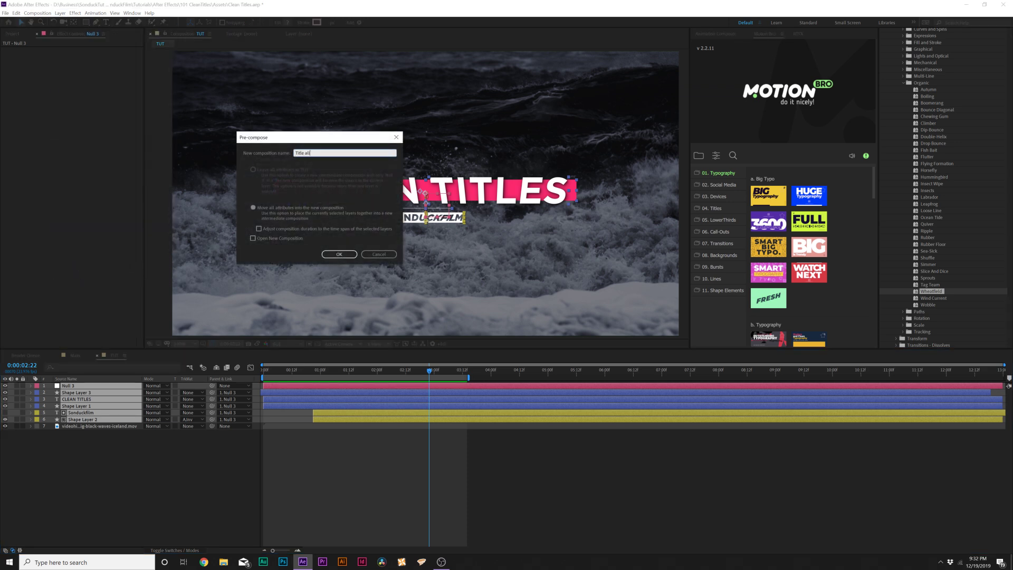
key("Return")
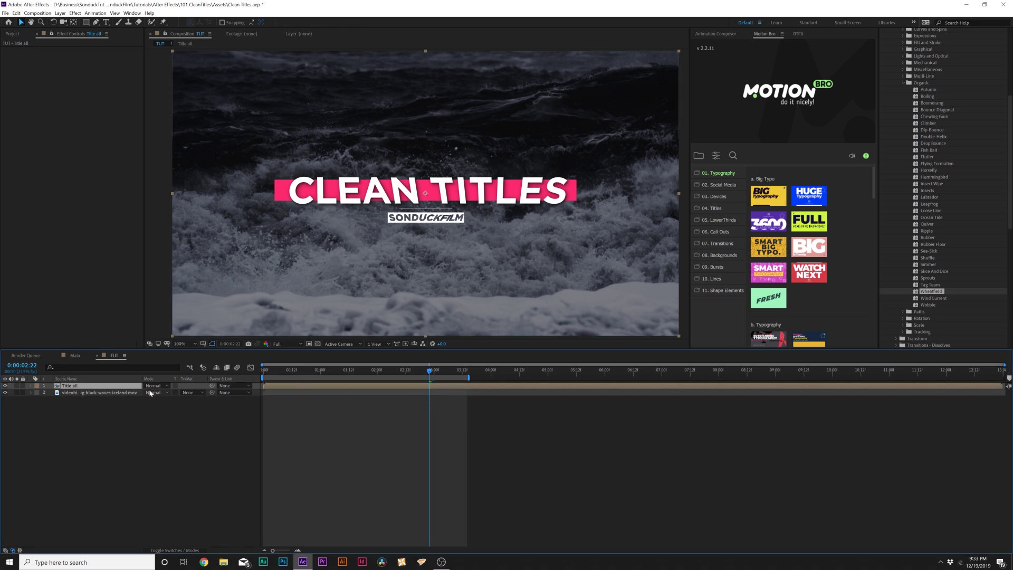
Step: Split the Title all layer at 2:22 and delete the part after the split
left_click(16, 13)
left_click(34, 118)
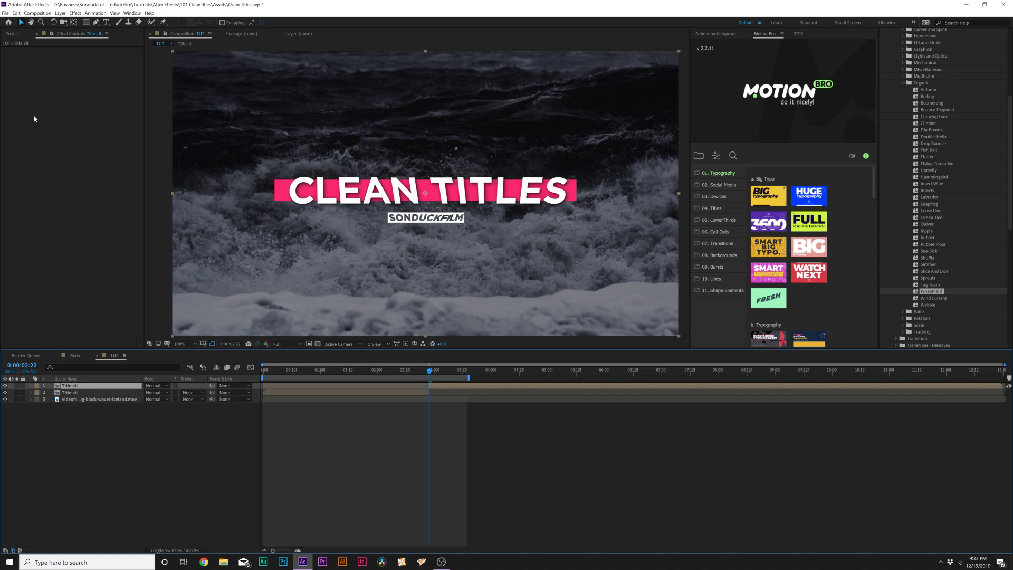
key("Delete")
Step: Duplicate the trimmed Title all layer, time-reverse the copy and place it directly after the original
left_click(77, 388)
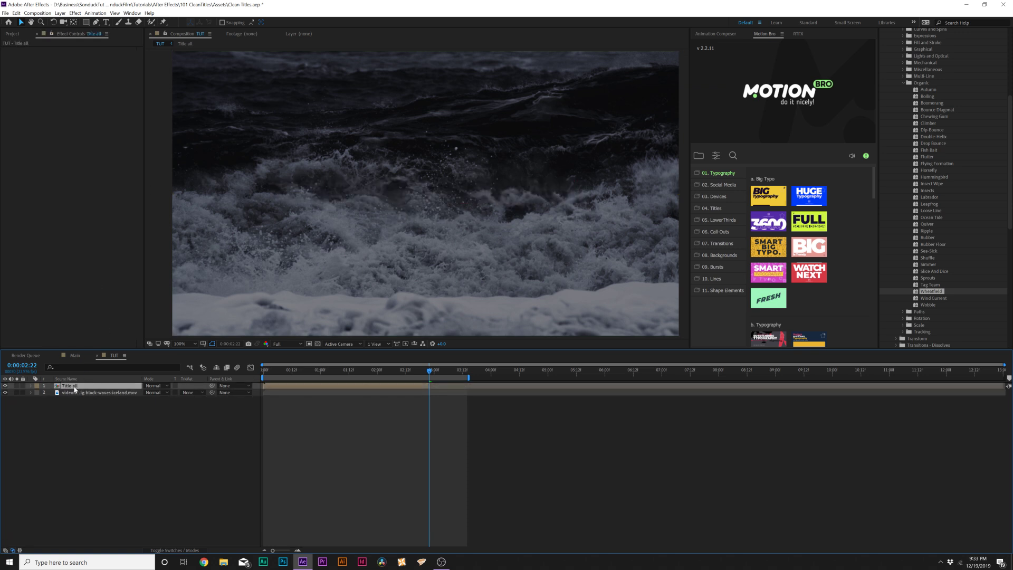
left_click(17, 13)
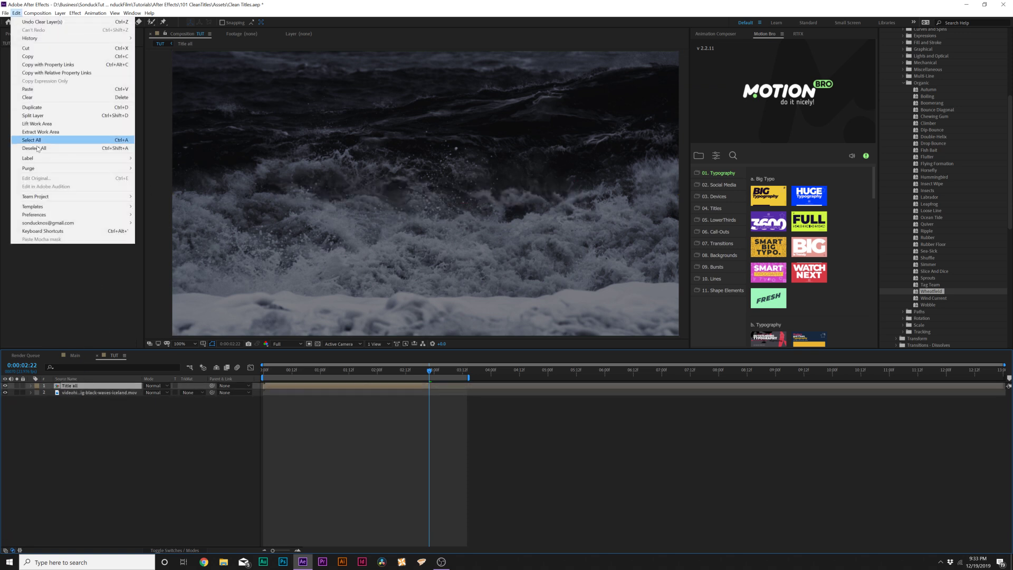
left_click(34, 108)
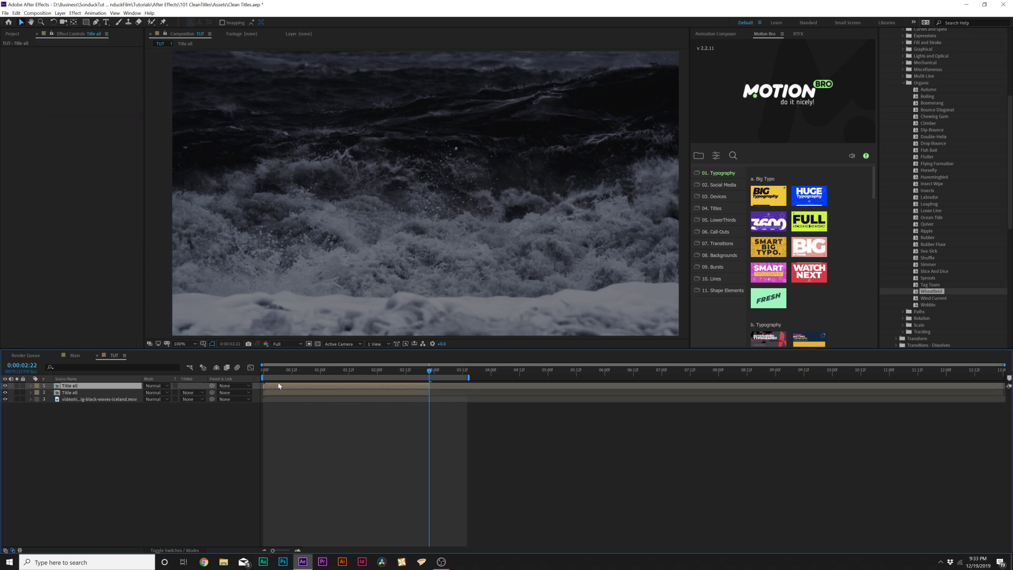
right_click(278, 386)
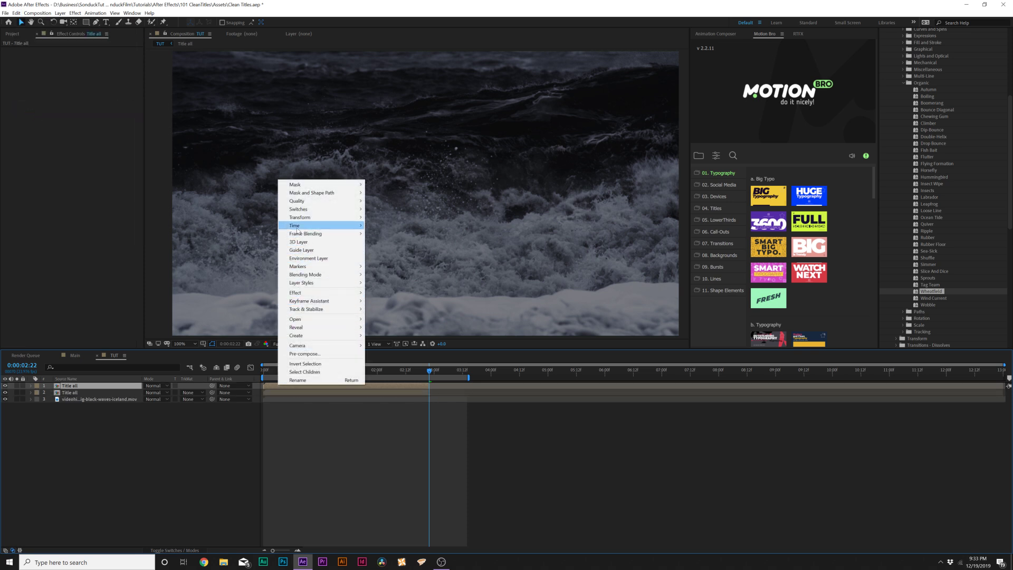
mouse_move(297, 231)
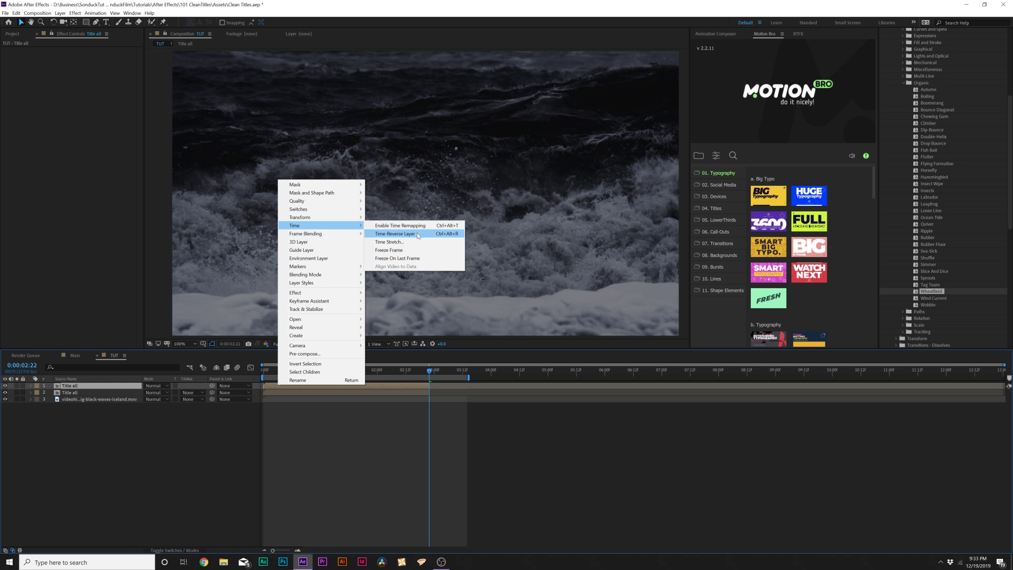
left_click(417, 226)
left_click_drag(269, 386, 433, 392)
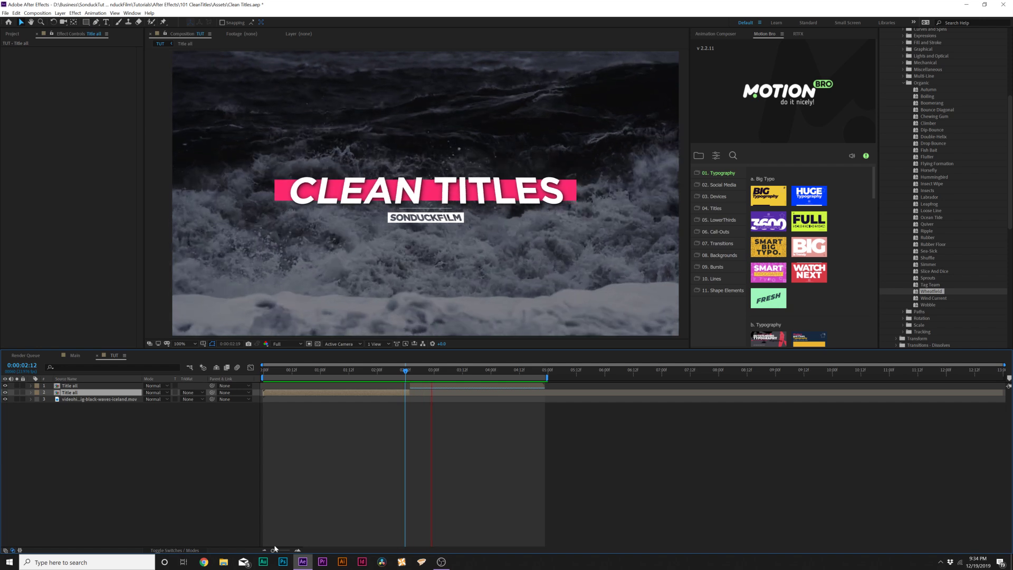
Step: Stop the preview, open the Title all precomposition and set the TUT time to 1:20
key("space")
double_click(60, 393)
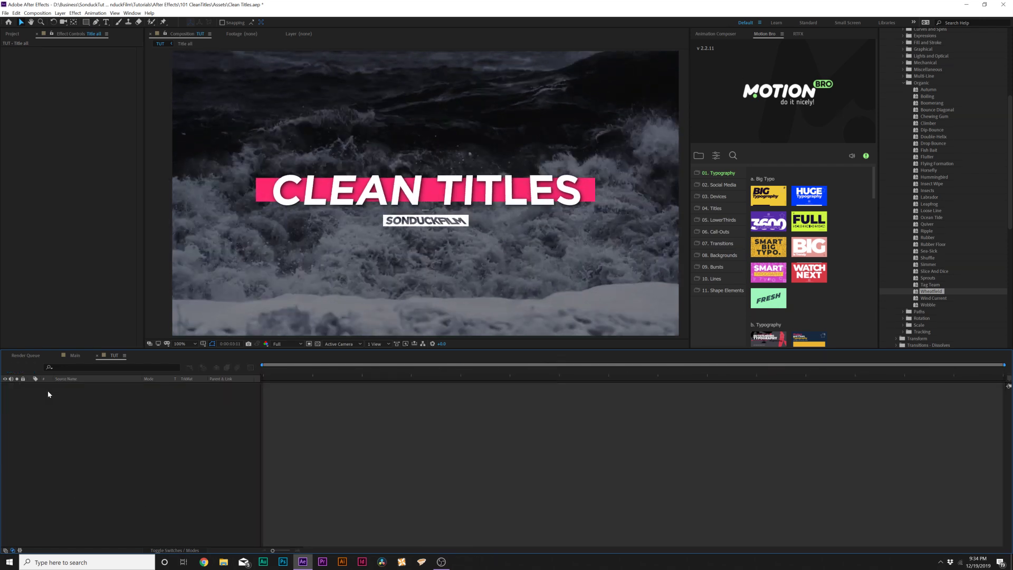
left_click_drag(394, 373, 368, 375)
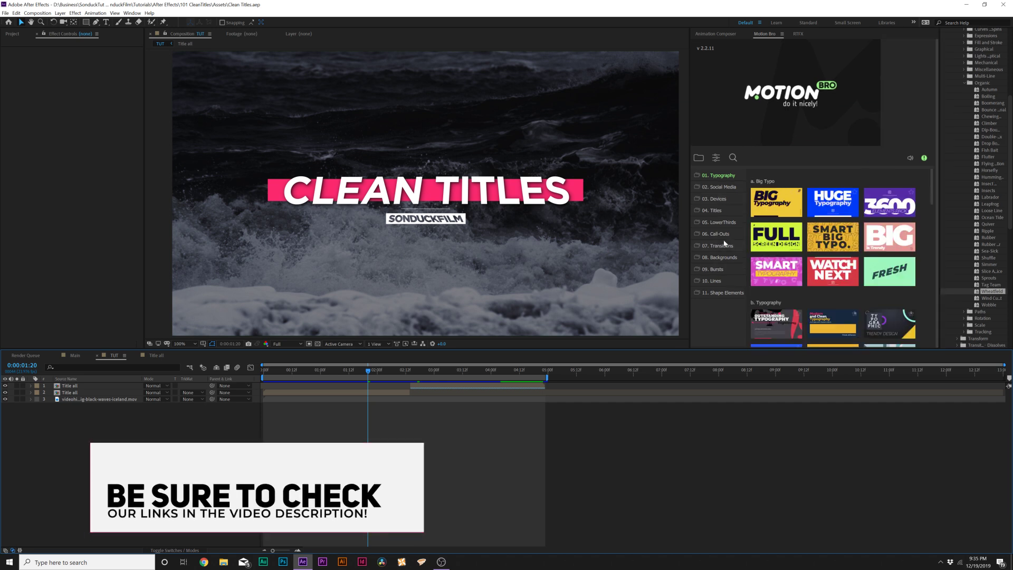
Step: Browse the Bursts and Titles categories of the Motion Bro library for an element to accompany the title
left_click(718, 269)
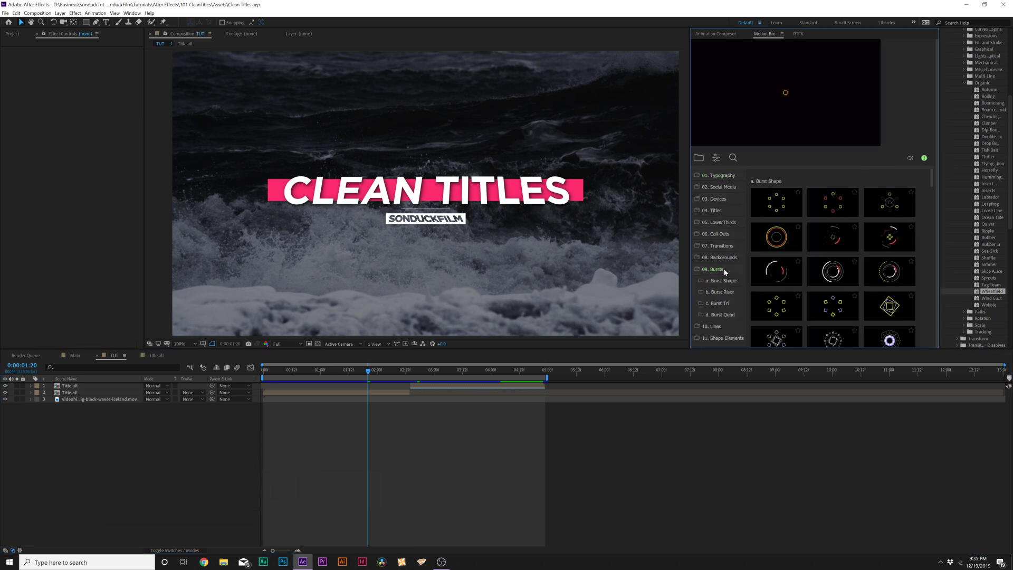
scroll(792, 256, "down", 2)
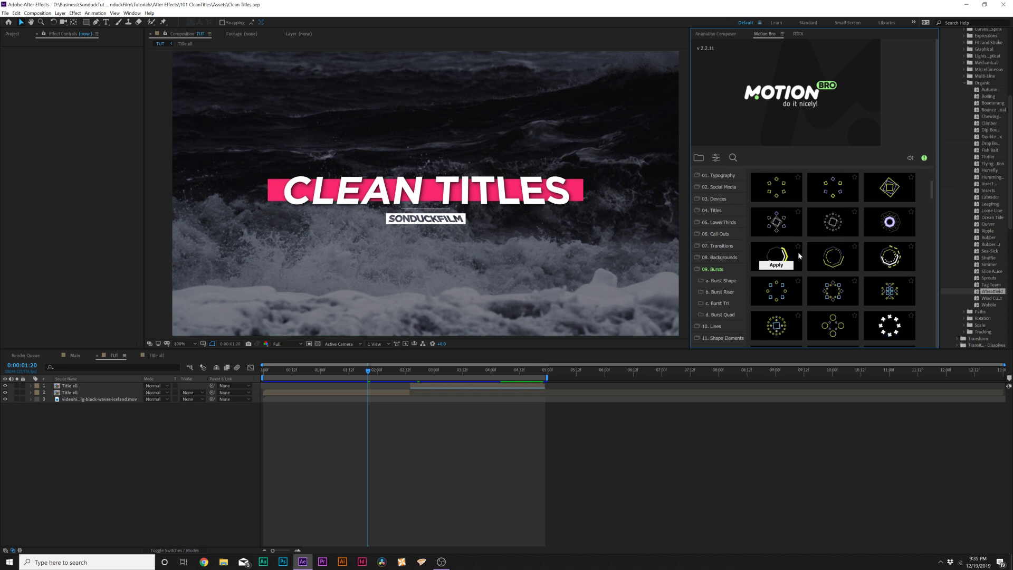
left_click(713, 210)
scroll(801, 203, "up", 5)
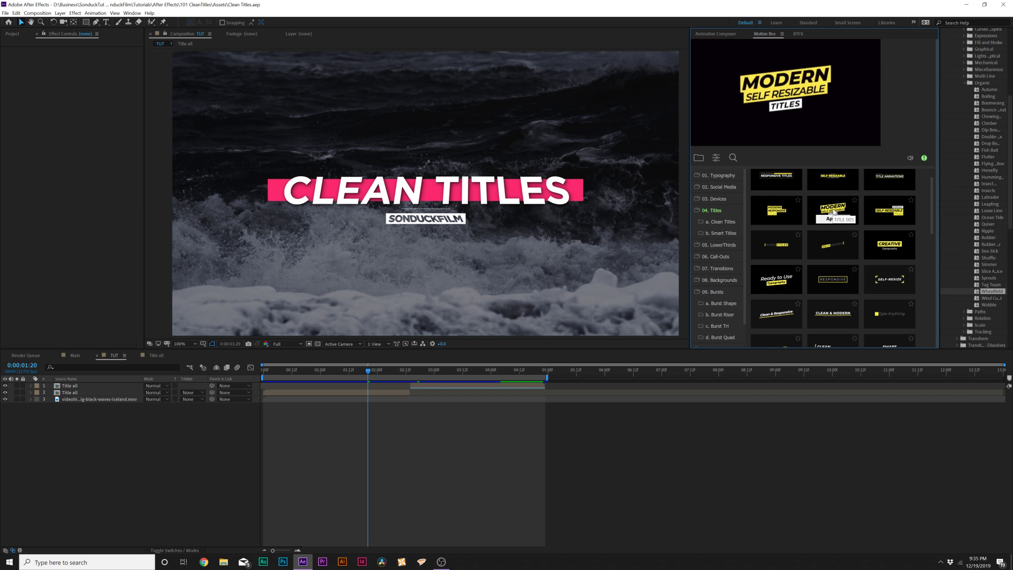
scroll(834, 212, "down", 3)
left_click(715, 291)
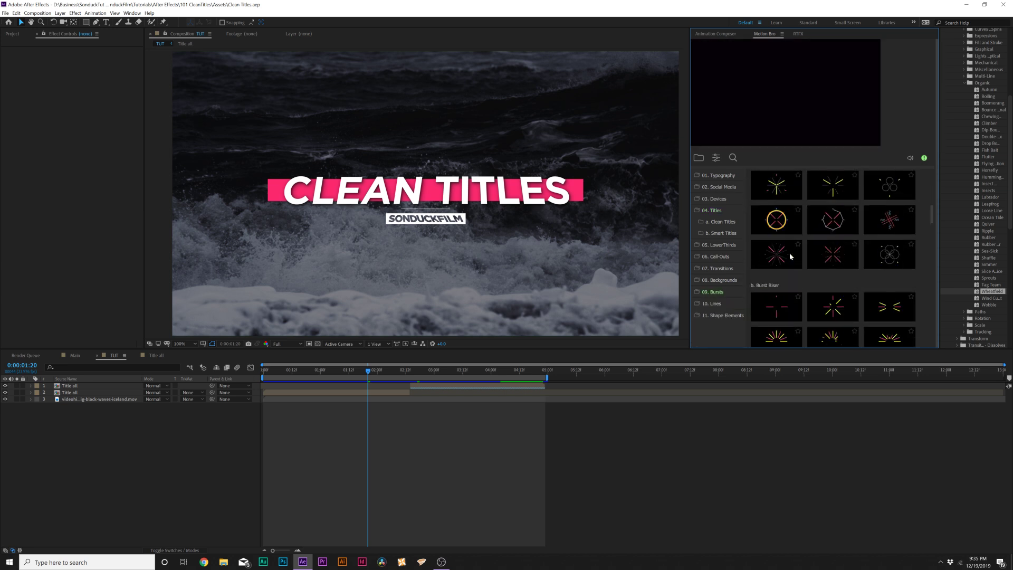
scroll(792, 259, "down", 3)
scroll(798, 267, "down", 1)
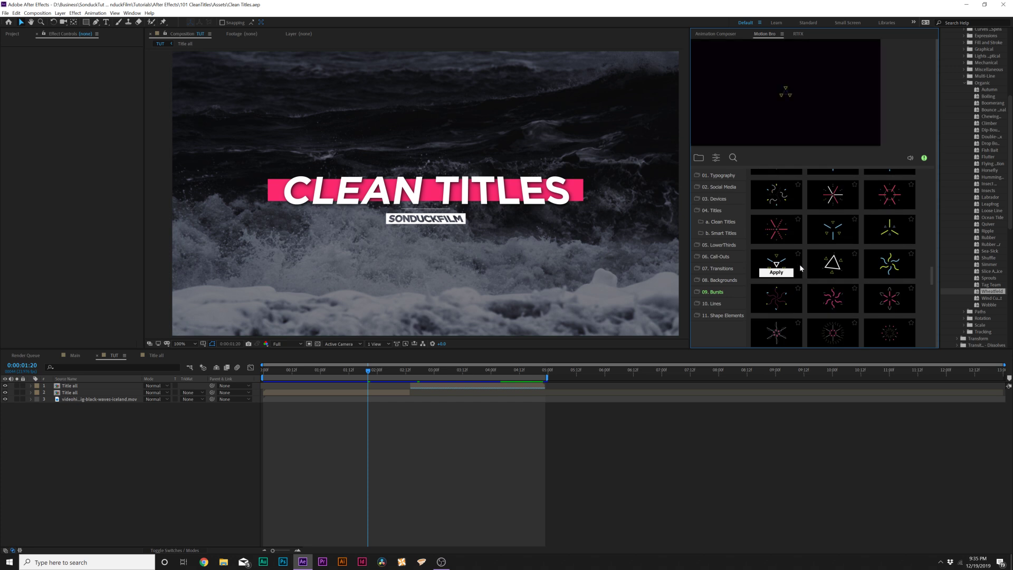
Step: Apply the Burst tri 10 element at 1:20, play it back and scale it to 40%
mouse_move(781, 328)
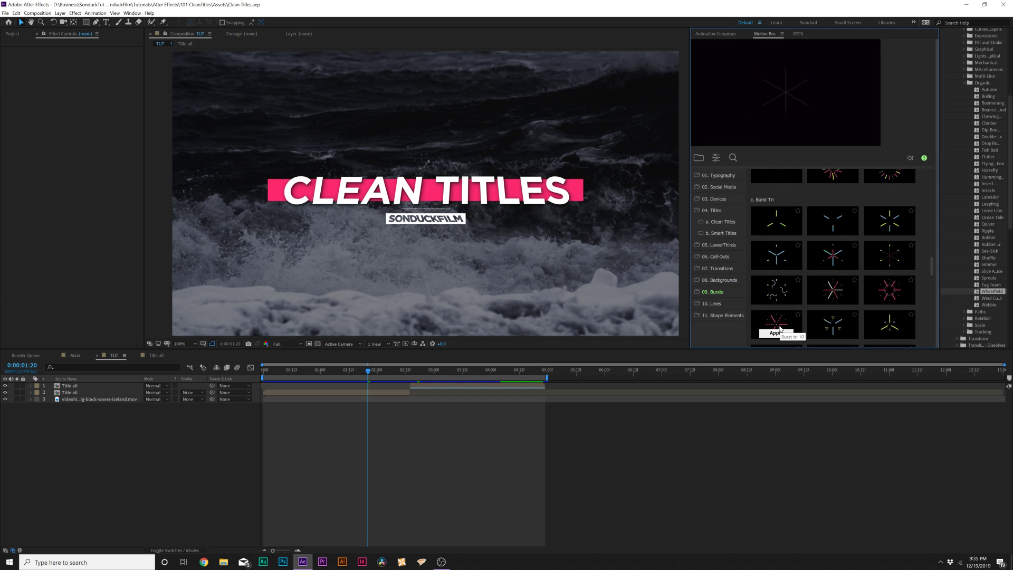
left_click(771, 334)
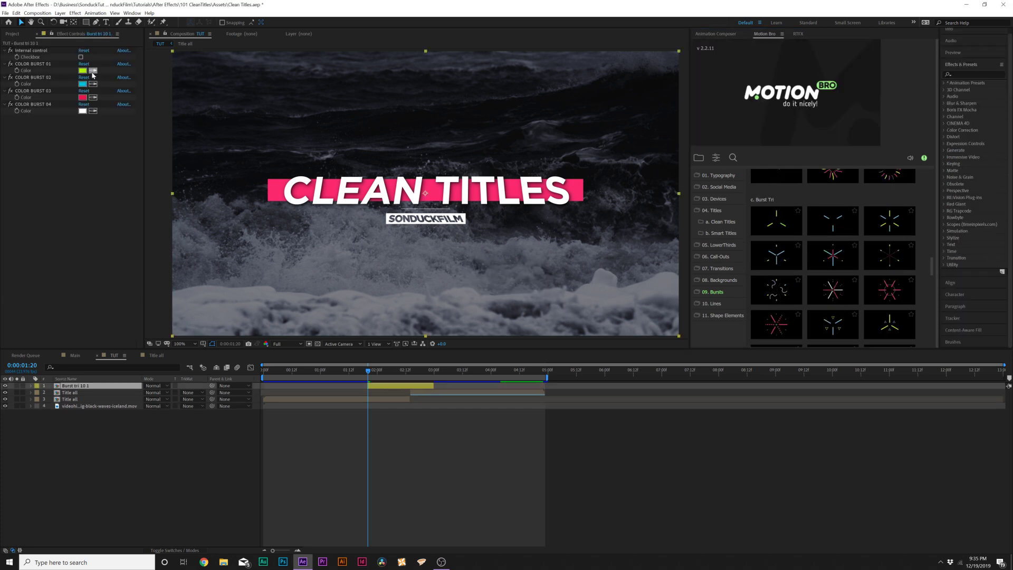
key("space")
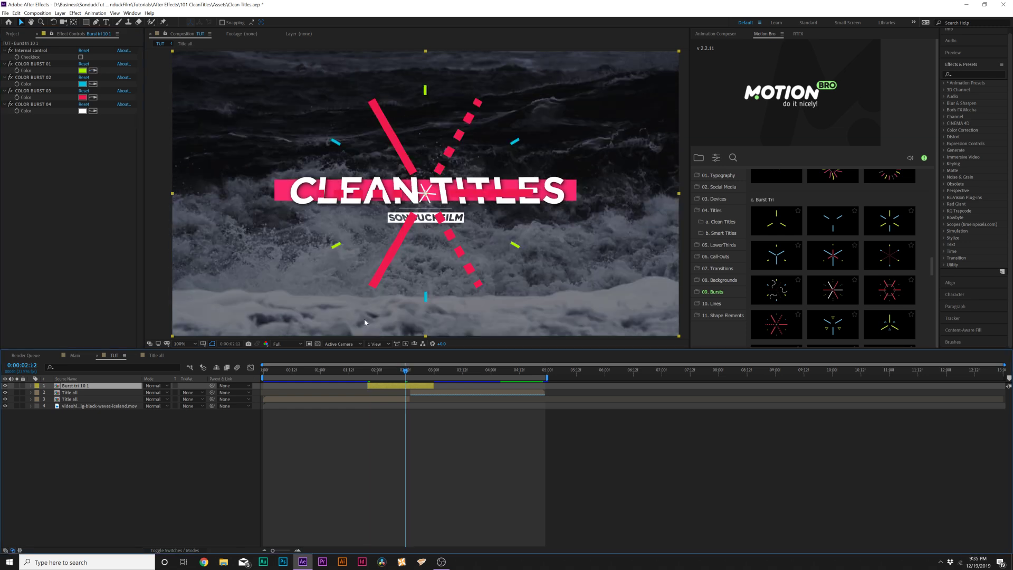
key("s")
left_click_drag(154, 393, 137, 392)
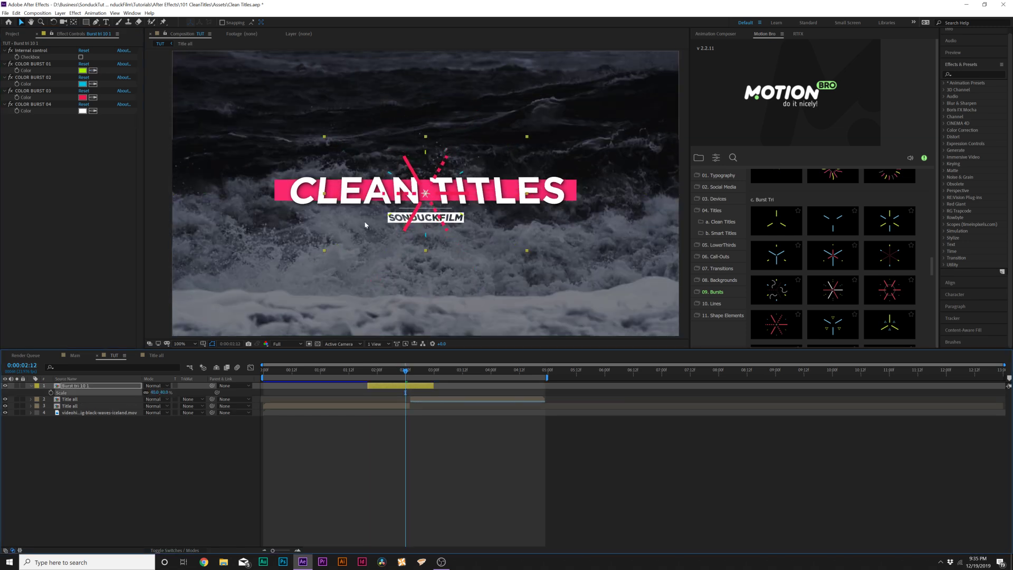
Step: Place the burst below the left part of the title and recolor Color Burst 01 and 03 pink and 02 white
left_click_drag(429, 193, 291, 253)
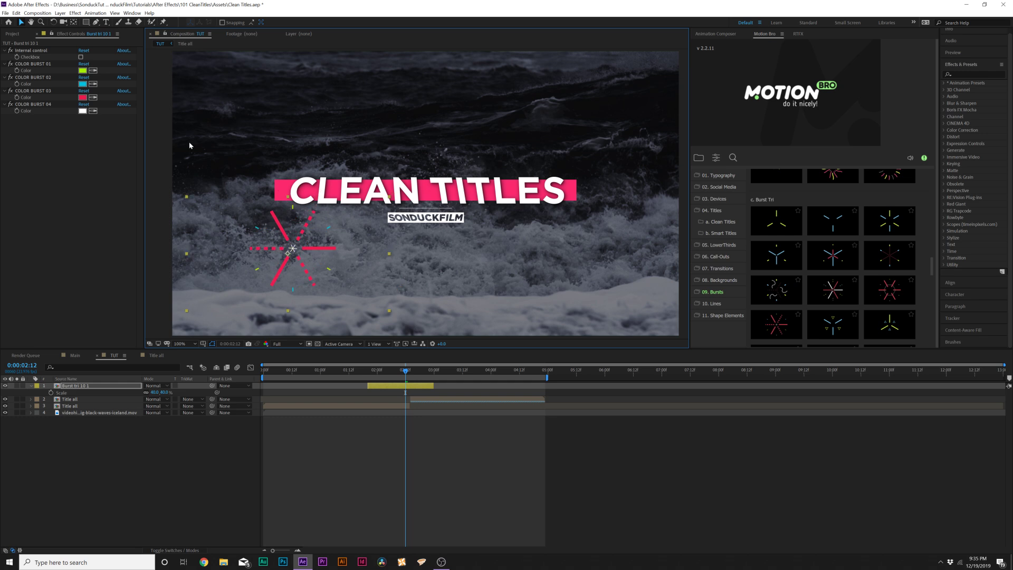
left_click(92, 70)
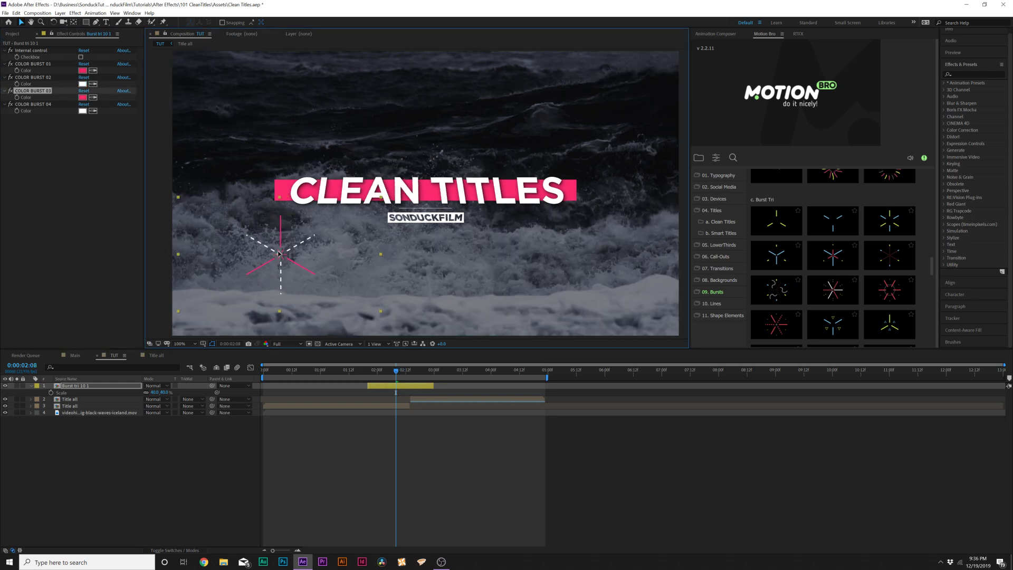
Step: Duplicate the burst layer until there are six and spread the copies above and below the title
left_click(397, 386)
key("ctrl+d")
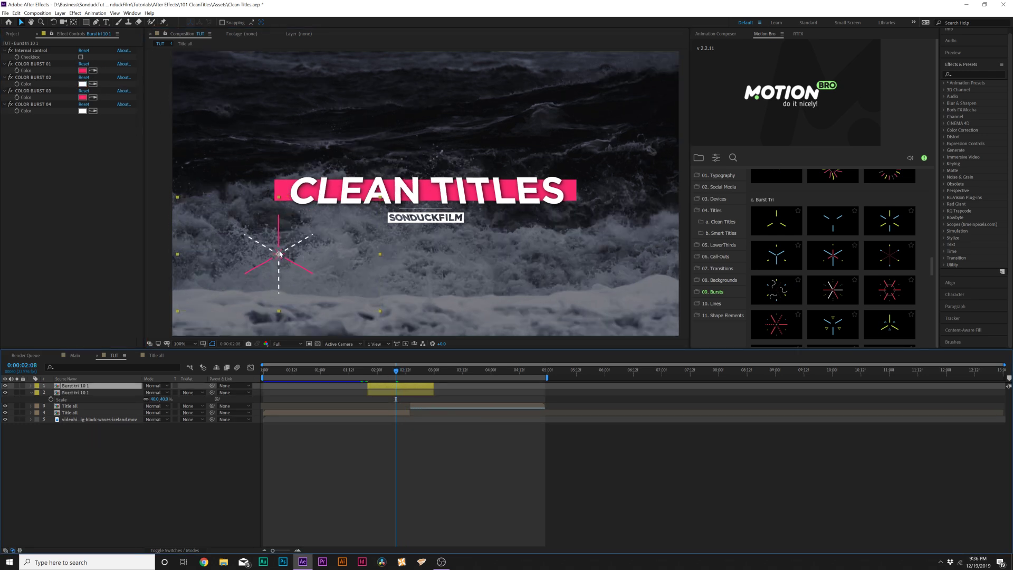
left_click_drag(279, 254, 455, 138)
key("ctrl+d")
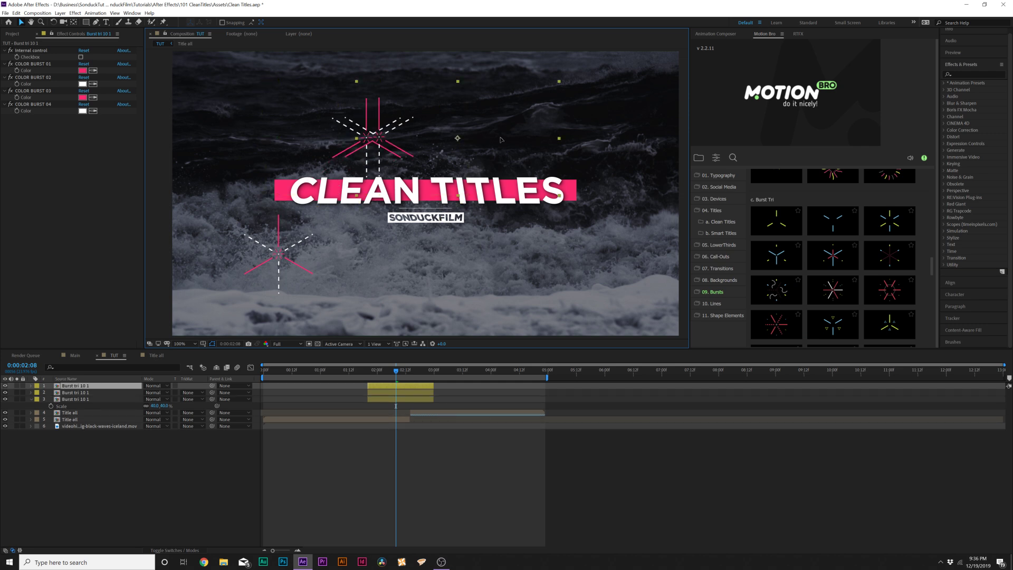
key("ctrl+d")
left_click_drag(532, 137, 437, 270)
key("ctrl+d")
key("ctrl+d")
left_click_drag(438, 270, 260, 135)
Step: Stagger the six burst layers in time across the title animation and play it back
left_click_drag(407, 387, 353, 387)
left_click(384, 395)
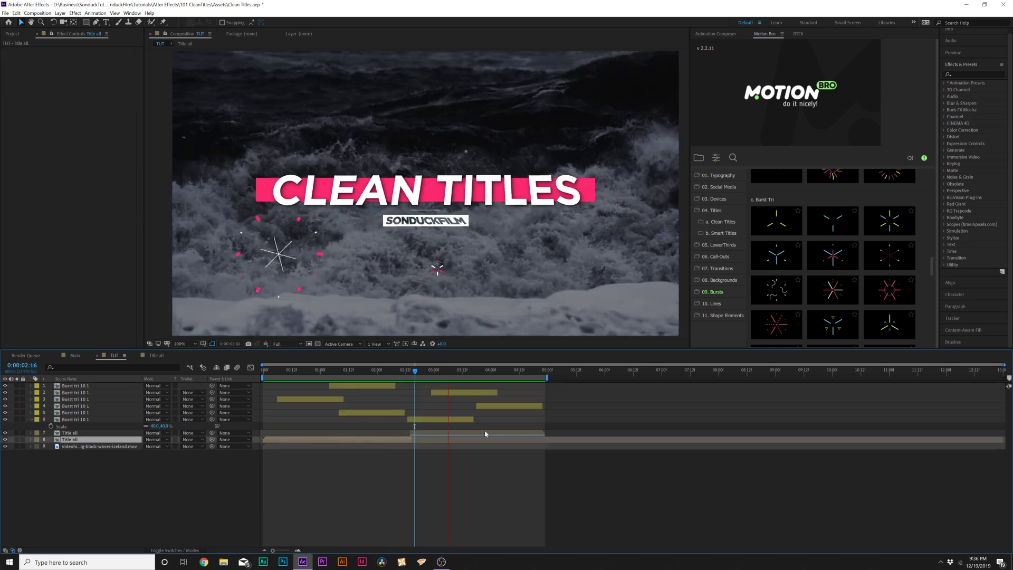